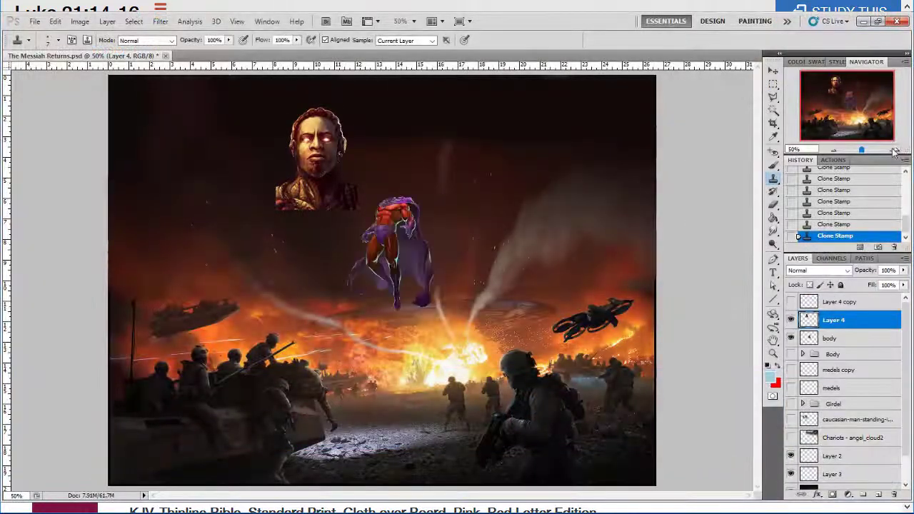
# Erase the light fringe on Layer 4 along the left edge of the neck, ear and hair.
pyautogui.scroll(8, 325, 158)
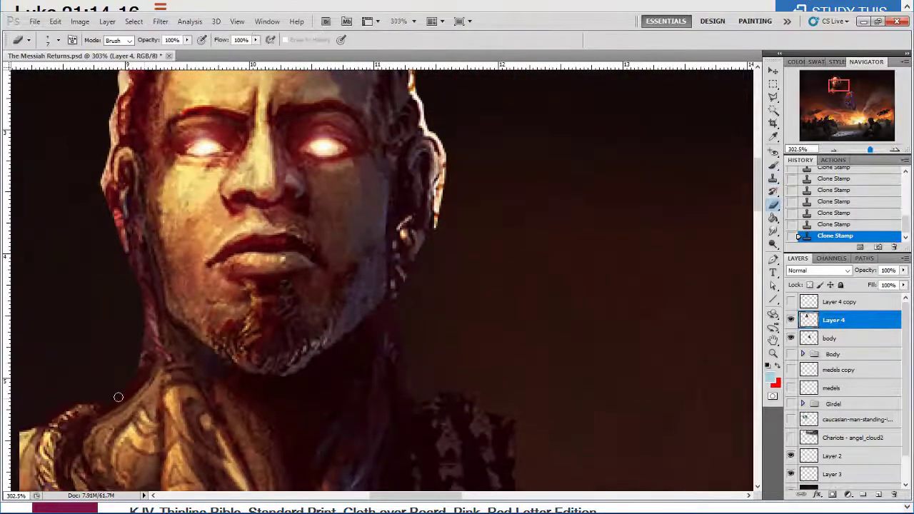
pyautogui.moveTo(152, 339); pyautogui.dragTo(149, 292)
pyautogui.moveTo(147, 275)
pyautogui.mouseDown()
pyautogui.moveTo(109, 193)
pyautogui.moveTo(125, 245)
pyautogui.moveTo(123, 192)
pyautogui.mouseUp()
pyautogui.scroll(3, 114, 207)
pyautogui.scroll(6, 125, 179)
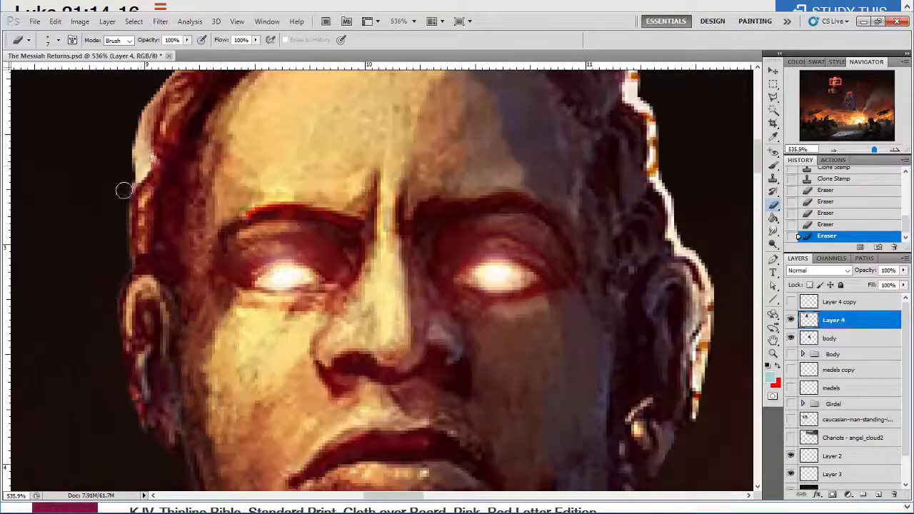
pyautogui.scroll(3, 129, 190)
pyautogui.moveTo(135, 244); pyautogui.dragTo(187, 143)
# Erase the white outline over the top of the hair and down around the right ear with a smaller eraser.
pyautogui.scroll(2, 188, 174)
pyautogui.press('[')
pyautogui.press('[')
pyautogui.press('[')
pyautogui.moveTo(268, 143)
pyautogui.mouseDown()
pyautogui.moveTo(241, 162)
pyautogui.moveTo(398, 94)
pyautogui.moveTo(569, 147)
pyautogui.moveTo(633, 188)
pyautogui.moveTo(634, 218)
pyautogui.mouseUp()
pyautogui.scroll(-1, 572, 146)
pyautogui.scroll(-1, 626, 142)
pyautogui.press(']')
pyautogui.moveTo(626, 135)
pyautogui.mouseDown()
pyautogui.moveTo(652, 186)
pyautogui.moveTo(651, 246)
pyautogui.moveTo(676, 314)
pyautogui.mouseUp()
pyautogui.scroll(-1, 678, 300)
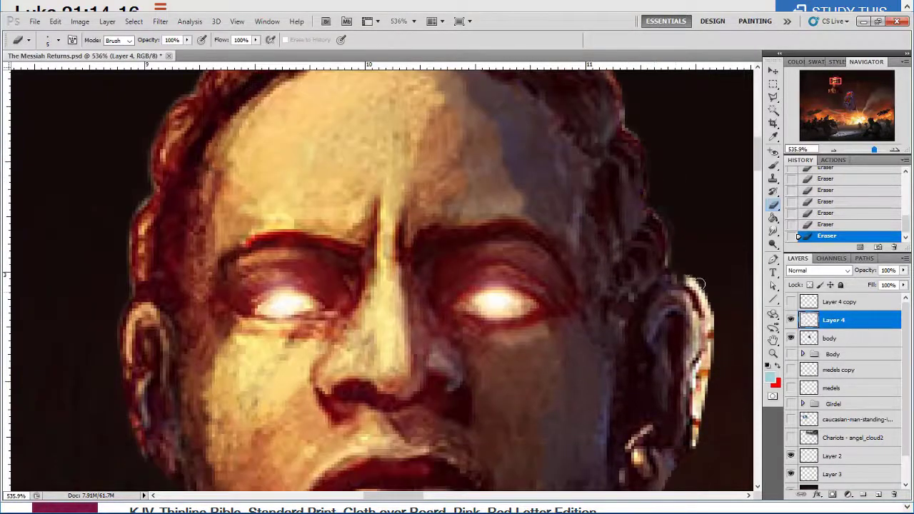
pyautogui.scroll(-1, 705, 336)
pyautogui.moveTo(684, 275)
pyautogui.mouseDown()
pyautogui.moveTo(703, 336)
pyautogui.moveTo(703, 260)
pyautogui.moveTo(730, 306)
pyautogui.moveTo(695, 268)
pyautogui.moveTo(670, 368)
pyautogui.mouseUp()
# Move the cleaned head left, duplicate it beside the body, and hide the original Layer 4.
pyautogui.scroll(-2, 704, 267)
pyautogui.scroll(-4, 643, 293)
pyautogui.scroll(-5, 628, 260)
pyautogui.moveTo(643, 321); pyautogui.dragTo(342, 203)
pyautogui.moveTo(314, 175); pyautogui.dragTo(136, 171)
pyautogui.moveTo(136, 171); pyautogui.dragTo(372, 172)
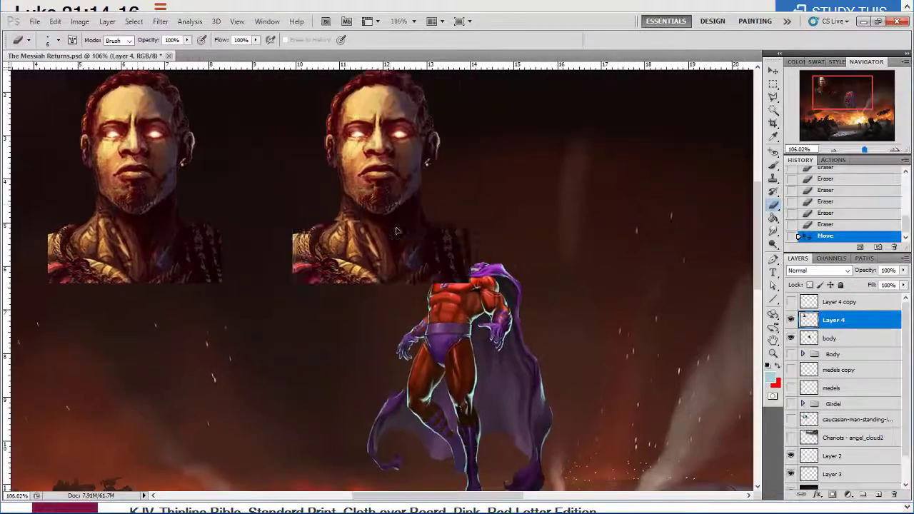
pyautogui.click(791, 338)
# Reduce the head copy's opacity to 66% and scale it down into place on the body's neck.
pyautogui.hotkey('ctrl', 't')
pyautogui.moveTo(480, 329); pyautogui.dragTo(428, 253)
pyautogui.scroll(4, 449, 259)
pyautogui.moveTo(357, 200); pyautogui.dragTo(499, 267)
pyautogui.moveTo(903, 270); pyautogui.dragTo(886, 284)
pyautogui.moveTo(549, 131); pyautogui.dragTo(515, 194)
pyautogui.hotkey('ctrl', '1')
pyautogui.moveTo(441, 244); pyautogui.dragTo(445, 240)
pyautogui.press('Return')
pyautogui.hotkey('ctrl', 'Right')
pyautogui.hotkey('ctrl', 't')
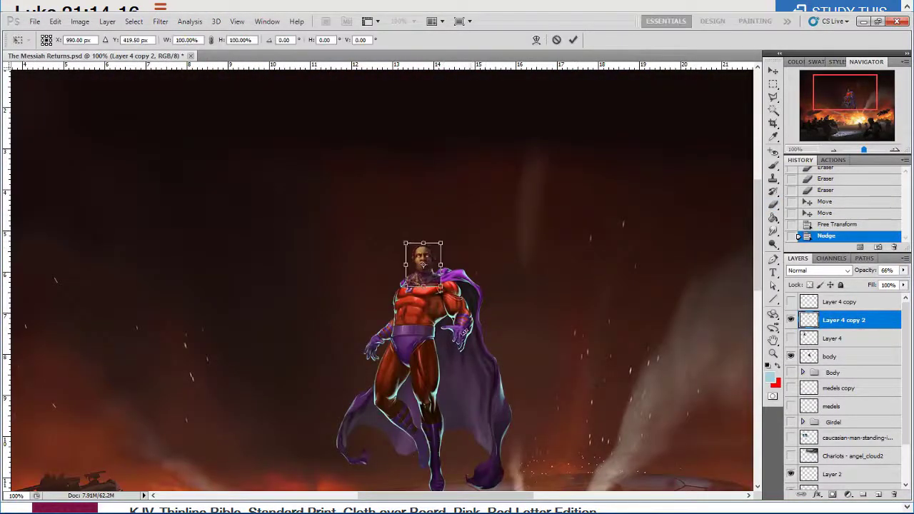
pyautogui.press('Return')
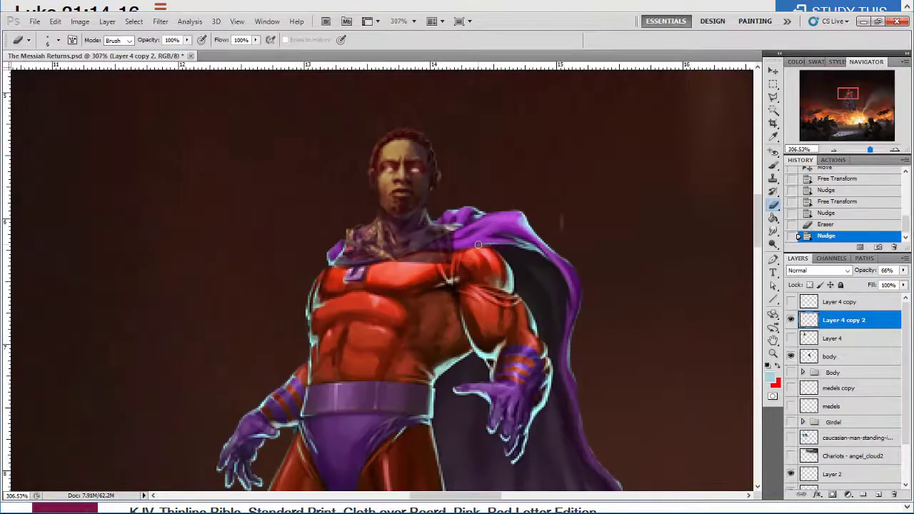
# Restore the head copy's opacity to 100% and erase its shoulder remnants covering the cape collar.
pyautogui.press('0')
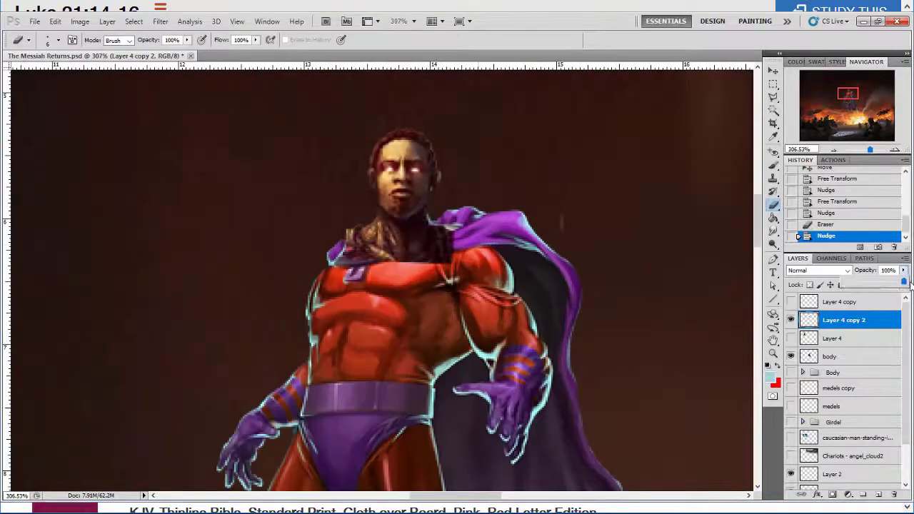
pyautogui.moveTo(445, 247)
pyautogui.mouseDown()
pyautogui.moveTo(354, 236)
pyautogui.moveTo(417, 244)
pyautogui.moveTo(382, 264)
pyautogui.moveTo(369, 210)
pyautogui.mouseUp()
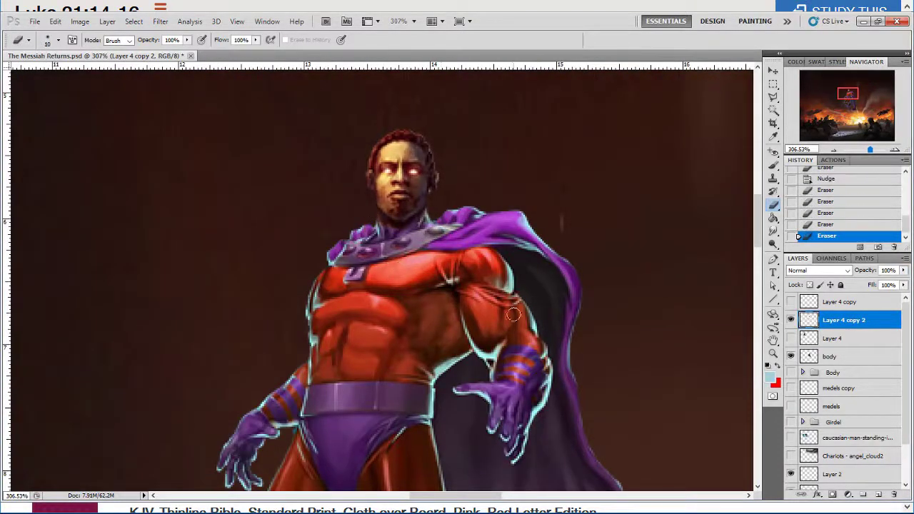
pyautogui.moveTo(373, 225); pyautogui.dragTo(403, 224)
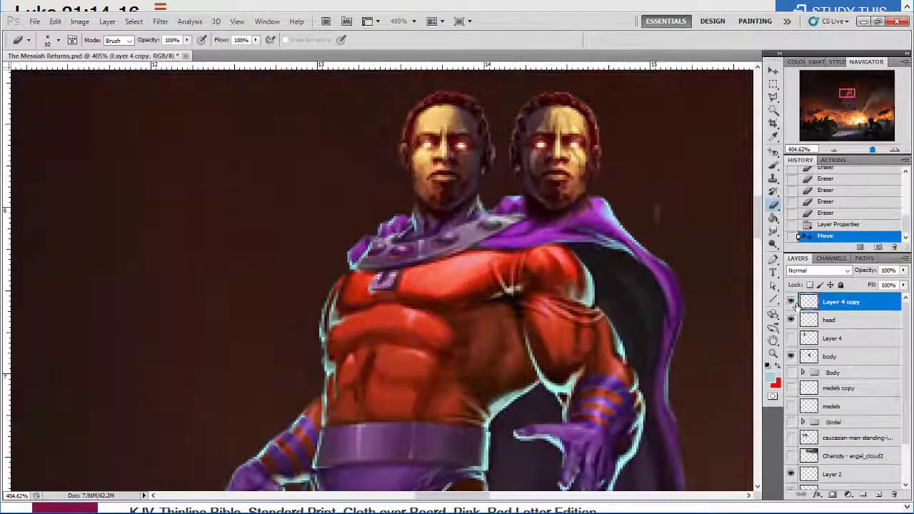
# Name the new layer above the head layer "beard".
pyautogui.doubleClick(835, 320)
pyautogui.write('beard')
pyautogui.press('Return')
# Set white as the foreground colour and set up a scattered 5 px hair brush angled at -113°.
pyautogui.press('d')
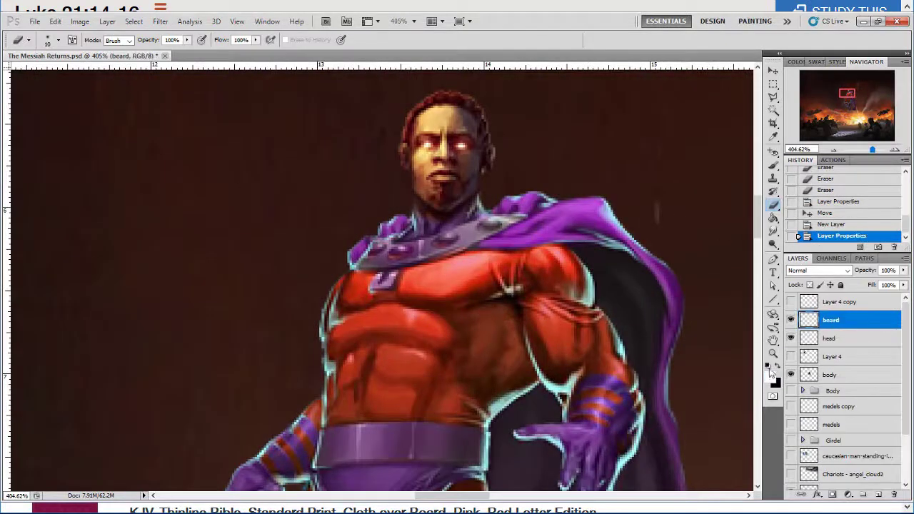
pyautogui.press('b')
pyautogui.click(58, 40)
pyautogui.doubleClick(107, 153)
pyautogui.press('F5')
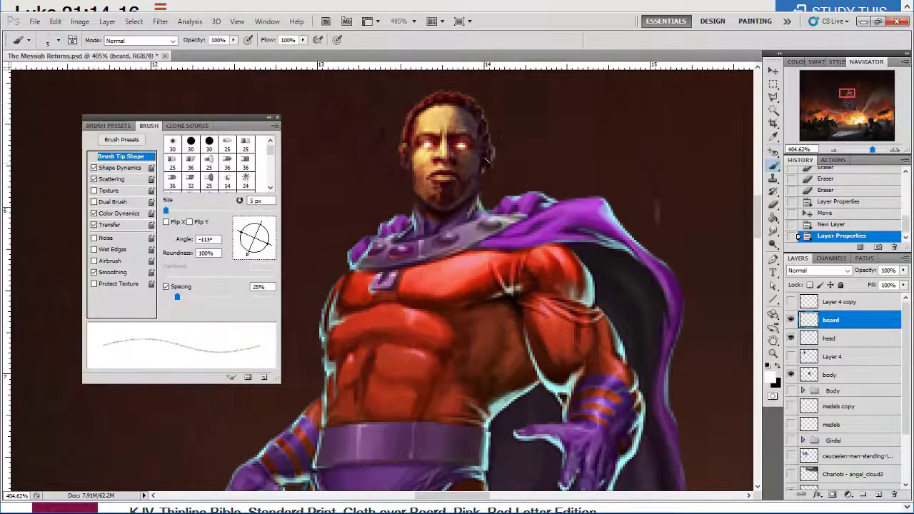
# Paint white beard strokes along the right side of the jaw, rotating the brush tip to -146° for the lower hairs.
pyautogui.moveTo(479, 170); pyautogui.dragTo(461, 207)
pyautogui.moveTo(477, 181)
pyautogui.mouseDown()
pyautogui.moveTo(453, 213)
pyautogui.moveTo(457, 202)
pyautogui.mouseUp()
pyautogui.moveTo(480, 158)
pyautogui.mouseDown()
pyautogui.moveTo(476, 187)
pyautogui.moveTo(462, 193)
pyautogui.mouseUp()
pyautogui.click(246, 252)
pyautogui.moveTo(473, 179)
pyautogui.mouseDown()
pyautogui.moveTo(461, 203)
pyautogui.moveTo(449, 203)
pyautogui.moveTo(468, 214)
pyautogui.mouseUp()
pyautogui.moveTo(477, 200); pyautogui.dragTo(464, 213)
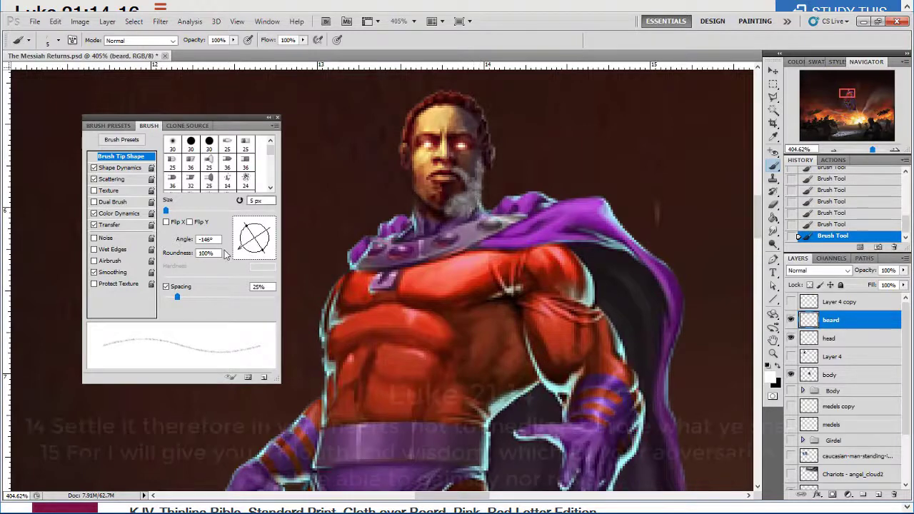
# Flip the brush tip vertically and paint white beard strokes along the left side of the jaw, varying the tip angle.
pyautogui.click(190, 222)
pyautogui.click(265, 253)
pyautogui.moveTo(415, 185); pyautogui.dragTo(436, 212)
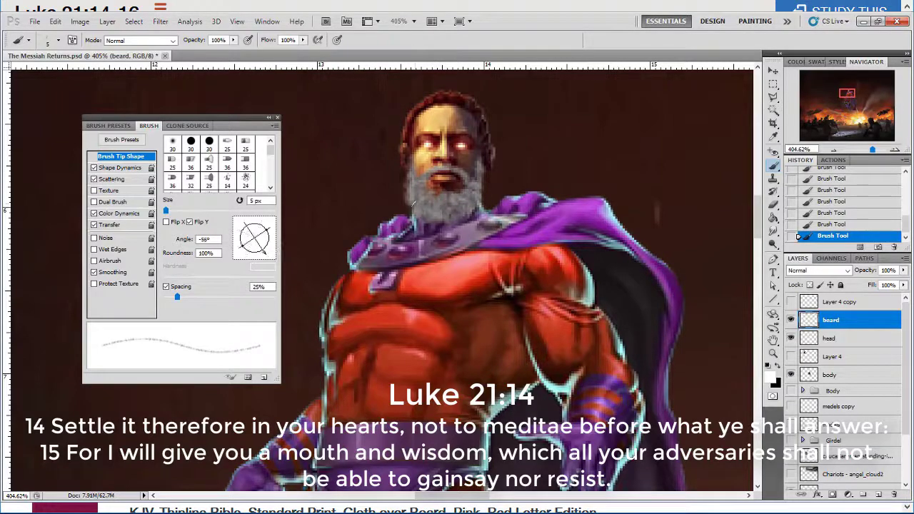
pyautogui.click(238, 245)
# Brighten the beard with a Levels adjustment, using a white input level of 191 and a shifted midtone.
pyautogui.scroll(-5, 460, 216)
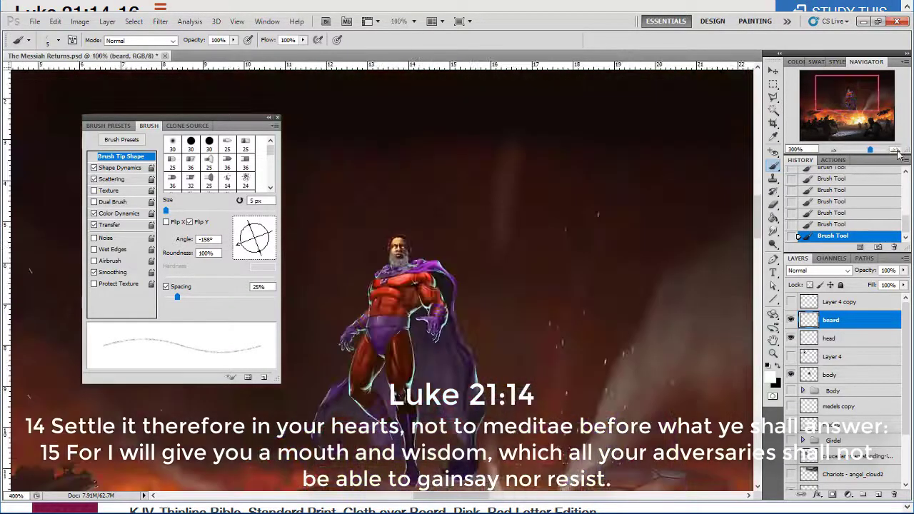
pyautogui.scroll(5, 460, 216)
pyautogui.hotkey('ctrl', 'l')
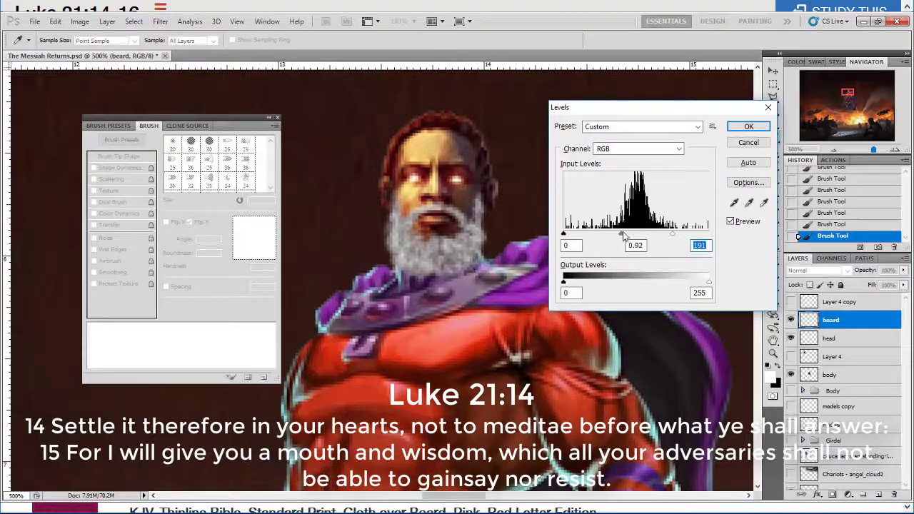
pyautogui.moveTo(623, 235); pyautogui.dragTo(618, 235)
pyautogui.click(748, 126)
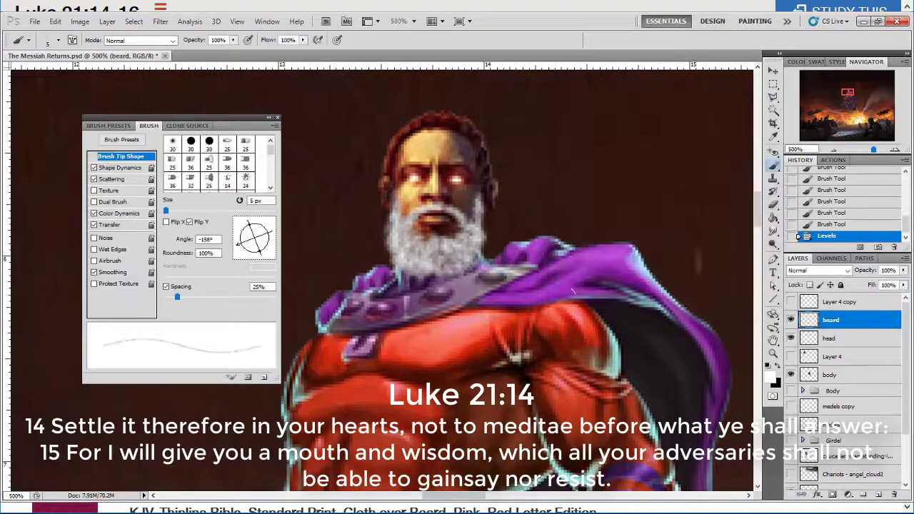
# Add a layer above the beard and name it "Hairs".
pyautogui.click(878, 494)
pyautogui.doubleClick(830, 320)
pyautogui.write('Hairs')
pyautogui.press('Return')
# Paint white hair strokes across the top and sides of the head, rotating the brush tip to follow the hairline.
pyautogui.moveTo(461, 122); pyautogui.dragTo(482, 154)
pyautogui.click(239, 238)
pyautogui.click(238, 228)
pyautogui.moveTo(450, 120); pyautogui.dragTo(483, 197)
pyautogui.moveTo(478, 143)
pyautogui.mouseDown()
pyautogui.moveTo(450, 123)
pyautogui.moveTo(418, 121)
pyautogui.mouseUp()
pyautogui.moveTo(429, 122)
pyautogui.mouseDown()
pyautogui.moveTo(393, 172)
pyautogui.moveTo(397, 141)
pyautogui.mouseUp()
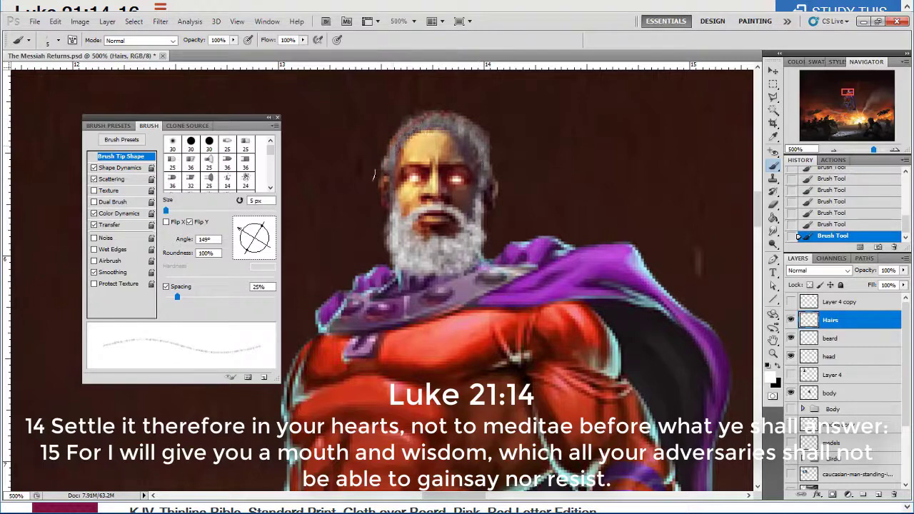
pyautogui.click(235, 235)
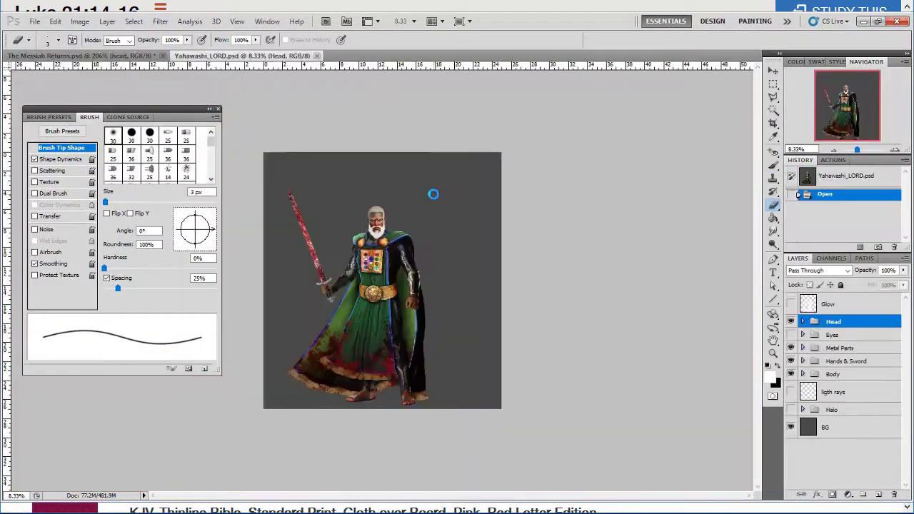
# Bring the Ephod group from Yahawashi_LORD.psd into The Messiah Returns.psd and scale it down over the figure's chest.
pyautogui.moveTo(285, 55); pyautogui.dragTo(565, 96)
pyautogui.moveTo(844, 332); pyautogui.dragTo(400, 257)
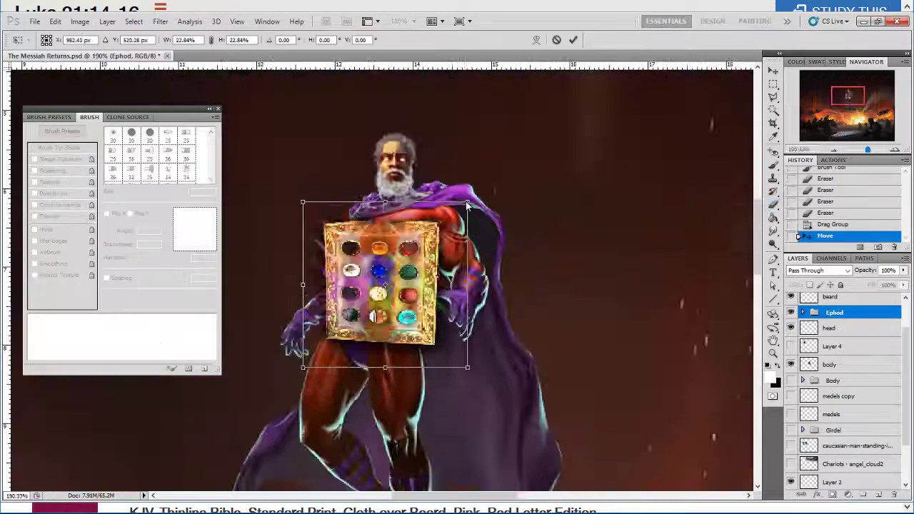
pyautogui.moveTo(468, 204); pyautogui.dragTo(462, 204)
pyautogui.moveTo(303, 367); pyautogui.dragTo(286, 367)
pyautogui.moveTo(468, 367); pyautogui.dragTo(388, 287)
pyautogui.moveTo(355, 271); pyautogui.dragTo(382, 270)
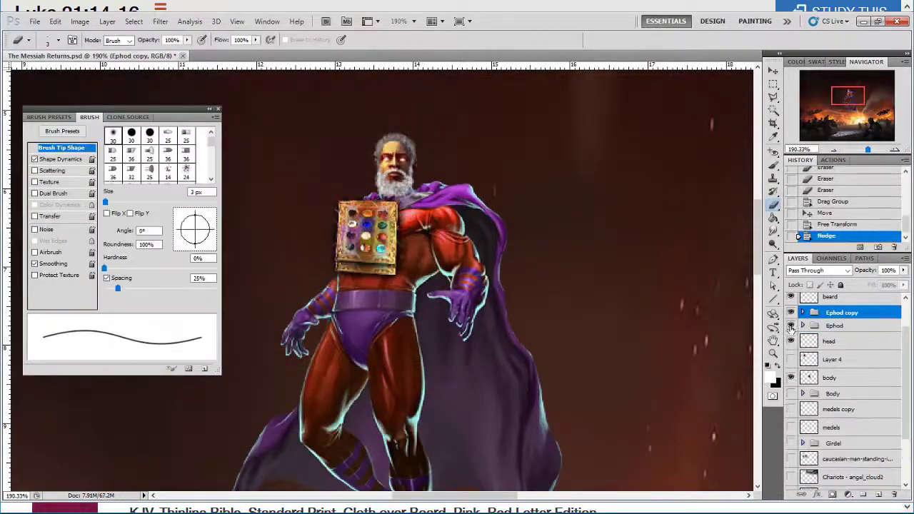
# Transform the Ephod copy into a smaller, tilted breastplate that fits the figure's chest.
pyautogui.hotkey('ctrl', 't')
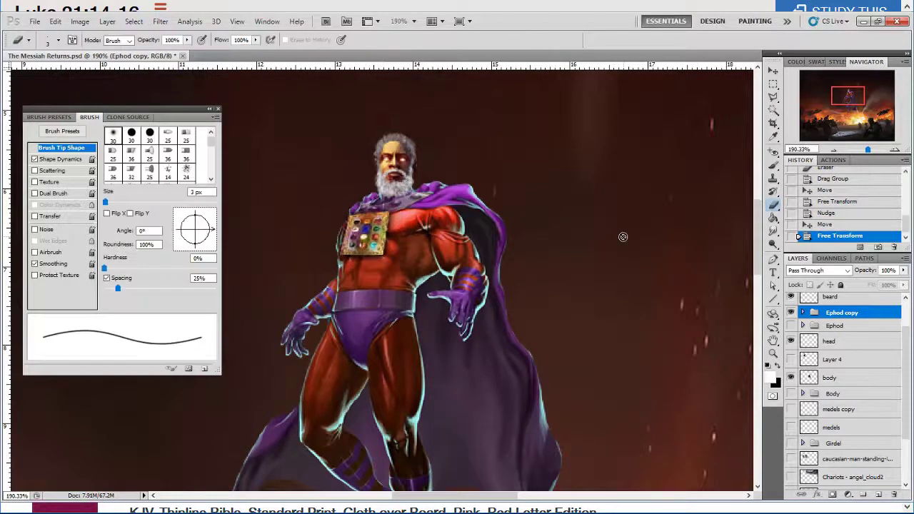
pyautogui.scroll(-3, 560, 346)
pyautogui.scroll(3, 561, 346)
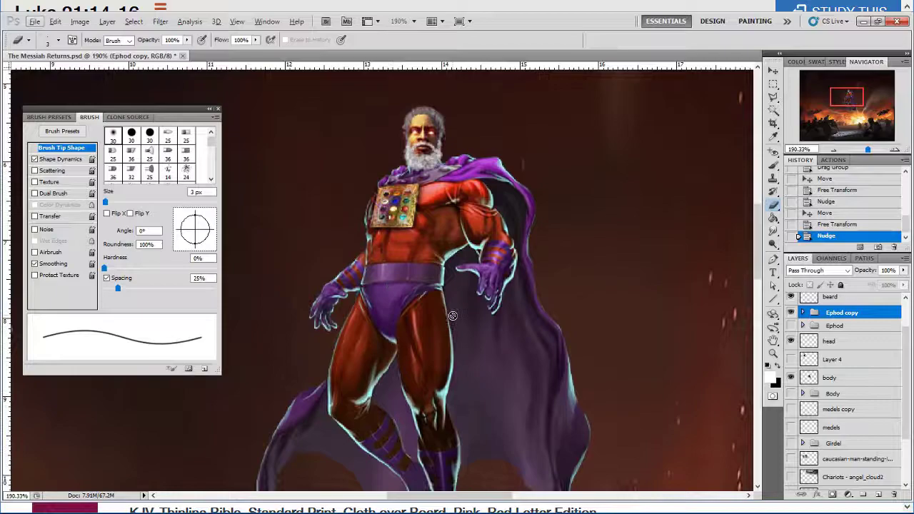
pyautogui.hotkey('ctrl', 't')
pyautogui.press('Return')
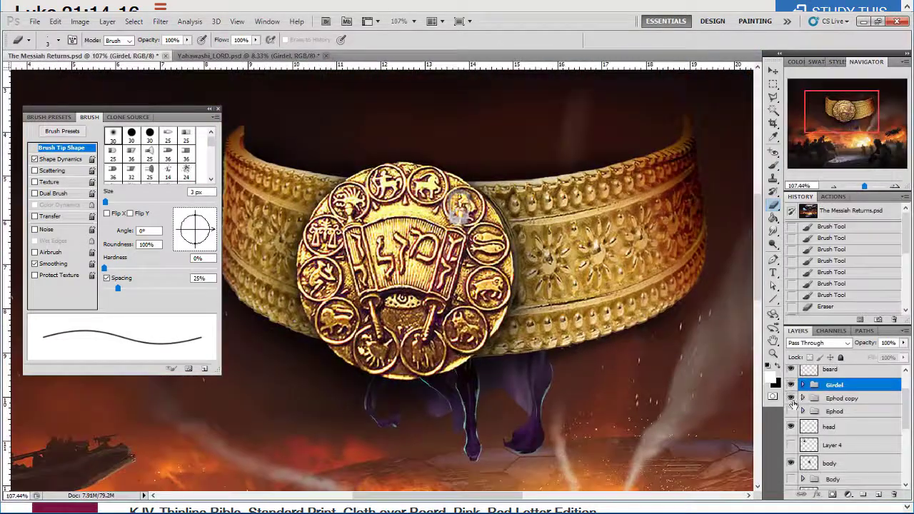
# Hide the overlay layers above Garment-Front in the Body group, including sholders and blood.
pyautogui.scroll(-1, 795, 405)
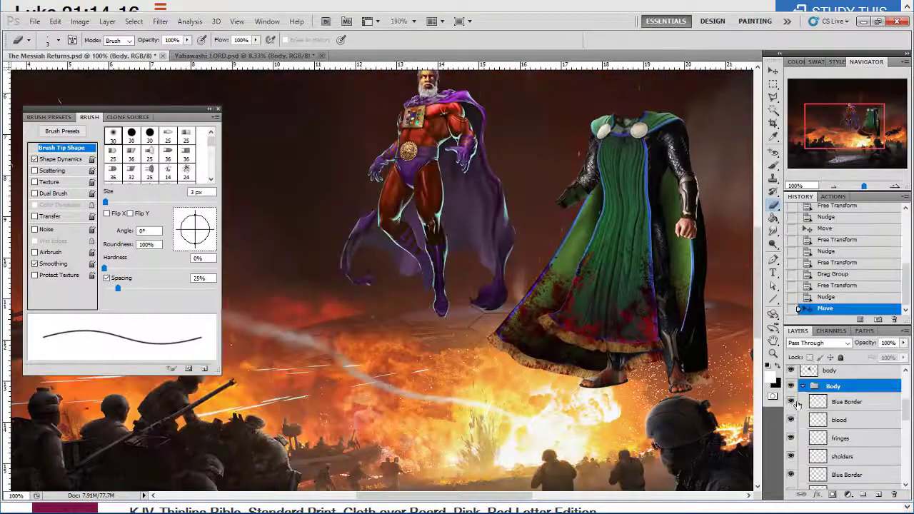
pyautogui.scroll(-1, 791, 438)
pyautogui.moveTo(792, 401); pyautogui.dragTo(792, 457)
pyautogui.click(792, 438)
# Select the fringes, Blue Border and Garment-Front layers together and move them off the Body group to the figure's left.
pyautogui.click(840, 456)
pyautogui.scroll(-2, 821, 450)
pyautogui.scroll(-1, 841, 457)
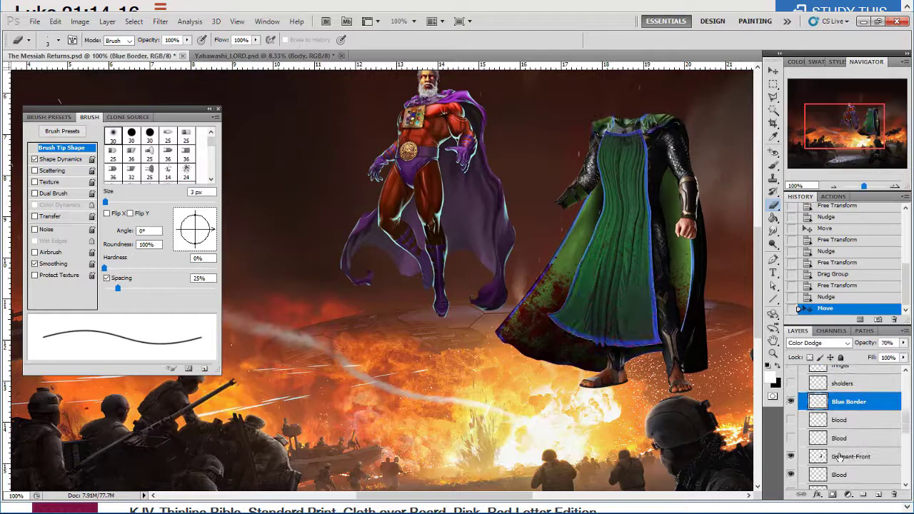
pyautogui.keyDown('ctrl'); pyautogui.click(840, 457); pyautogui.keyUp('ctrl')
pyautogui.scroll(1, 840, 458)
pyautogui.keyDown('ctrl'); pyautogui.click(841, 386); pyautogui.keyUp('ctrl')
pyautogui.moveTo(631, 283); pyautogui.dragTo(361, 243)
# Move the selected garment layers above the head layer and group them as "Gar front".
pyautogui.moveTo(841, 386); pyautogui.dragTo(840, 405)
pyautogui.hotkey('ctrl', 'g')
pyautogui.doubleClick(843, 411)
pyautogui.write('Gar fron')
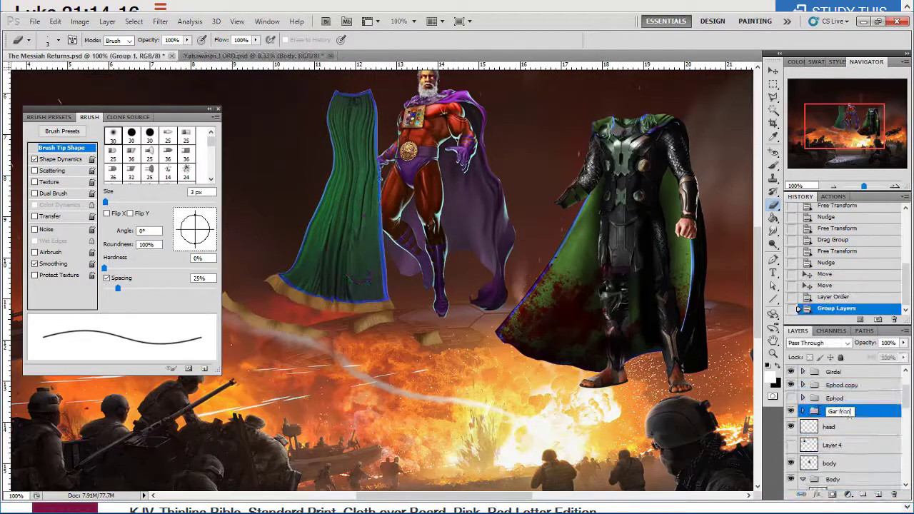
pyautogui.write('t')
pyautogui.press('Return')
# Hide the Body group and move the Gar front garment over the figure.
pyautogui.scroll(-1, 821, 443)
pyautogui.click(792, 443)
pyautogui.moveTo(357, 236); pyautogui.dragTo(431, 248)
# Lasso the stray fringe pieces below the garment's hem on the fringes layer, delete them, and deselect.
pyautogui.click(803, 411)
pyautogui.click(842, 390)
pyautogui.scroll(4, 380, 326)
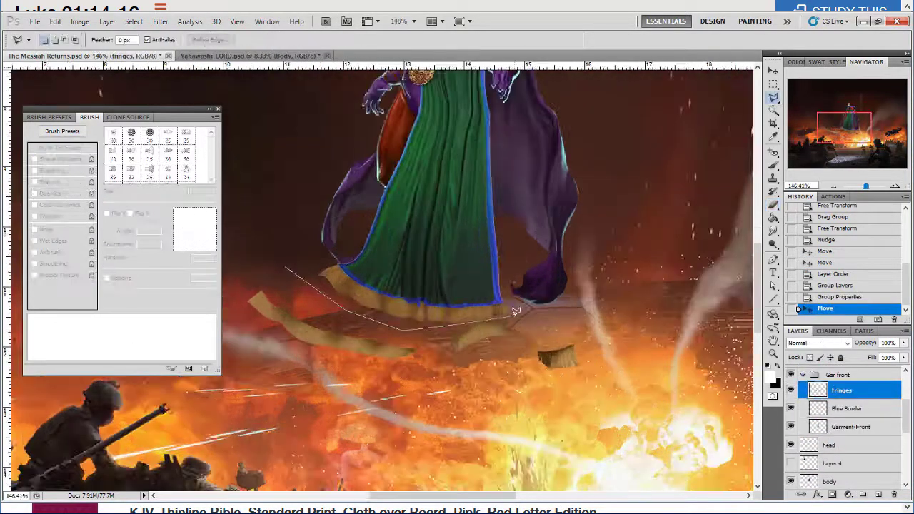
pyautogui.click(285, 268)
pyautogui.press('Delete')
pyautogui.press('m')
pyautogui.hotkey('ctrl', 'd')
# Hide the fringes and Blue Border layers, duplicate Garment-Front, and hide the original.
pyautogui.moveTo(396, 204); pyautogui.dragTo(405, 340)
pyautogui.moveTo(792, 390); pyautogui.dragTo(792, 408)
pyautogui.click(849, 427)
pyautogui.moveTo(465, 312)
pyautogui.mouseDown()
pyautogui.moveTo(450, 323)
pyautogui.moveTo(475, 325)
pyautogui.mouseUp()
pyautogui.moveTo(476, 325); pyautogui.dragTo(450, 325)
pyautogui.click(792, 445)
# Scale the Garment-Front copy to about 77% width and 80% height and rotate it about 20° onto the torso.
pyautogui.hotkey('ctrl', 't')
pyautogui.moveTo(497, 454); pyautogui.dragTo(437, 401)
pyautogui.moveTo(367, 102); pyautogui.dragTo(375, 134)
pyautogui.moveTo(491, 146); pyautogui.dragTo(493, 139)
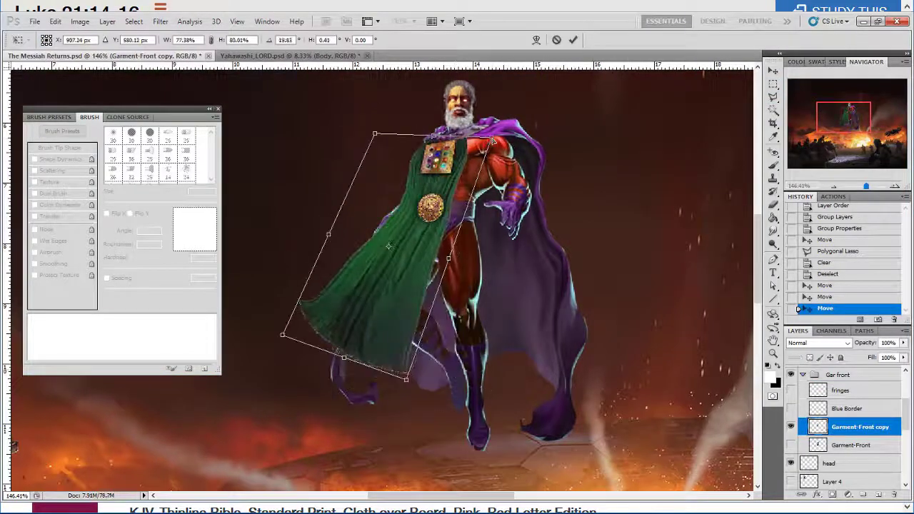
pyautogui.press('Return')
# Open Liquify for the Garment-Front copy with the mesh hidden and the backdrop shown.
pyautogui.click(160, 21)
pyautogui.click(187, 90)
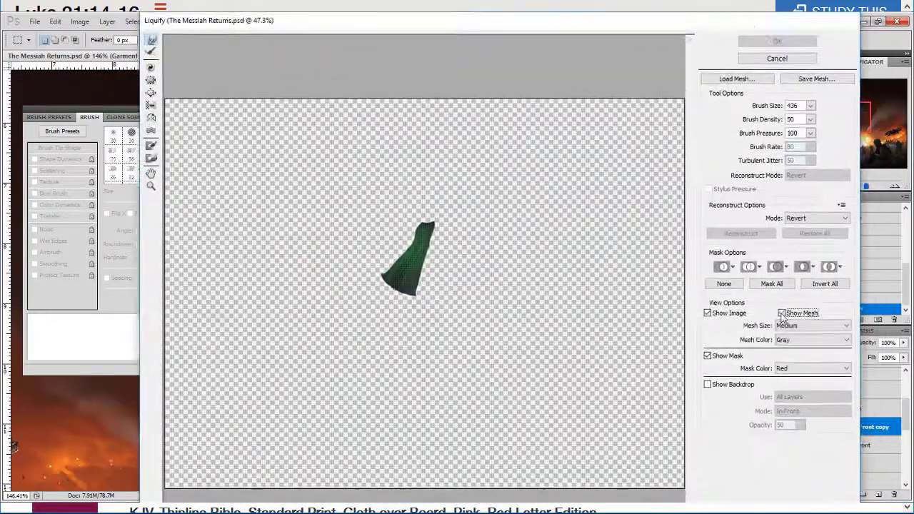
pyautogui.click(782, 313)
pyautogui.click(708, 384)
# Using a Liquify brush size of 124, push the garment's waist and right edge over the torso and thigh.
pyautogui.hotkey('ctrl', '+')
pyautogui.hotkey('ctrl', '+')
pyautogui.press('space')
pyautogui.press('space')
pyautogui.moveTo(489, 206); pyautogui.dragTo(487, 315)
pyautogui.press('[')
pyautogui.press('[')
pyautogui.press('[')
pyautogui.press('[')
pyautogui.press('[')
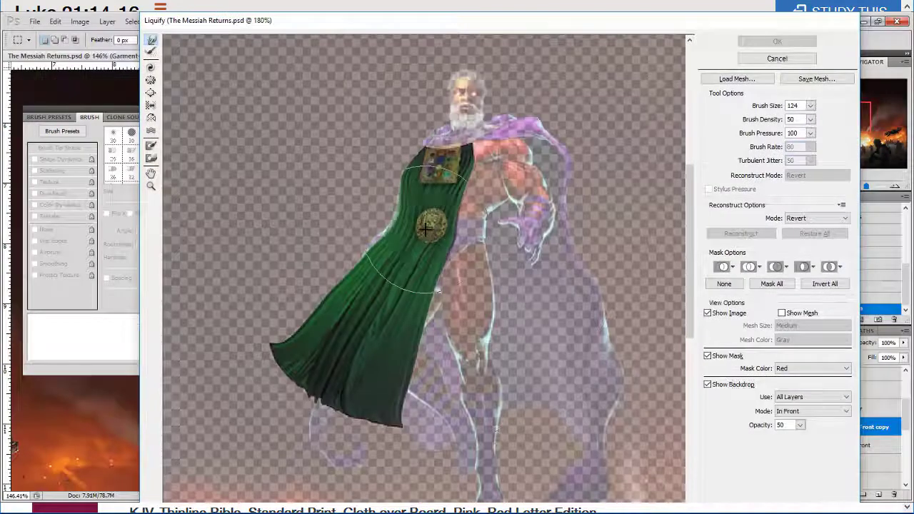
pyautogui.moveTo(425, 228)
pyautogui.mouseDown()
pyautogui.moveTo(444, 275)
pyautogui.moveTo(280, 348)
pyautogui.moveTo(412, 369)
pyautogui.moveTo(435, 333)
pyautogui.moveTo(408, 174)
pyautogui.moveTo(432, 225)
pyautogui.mouseUp()
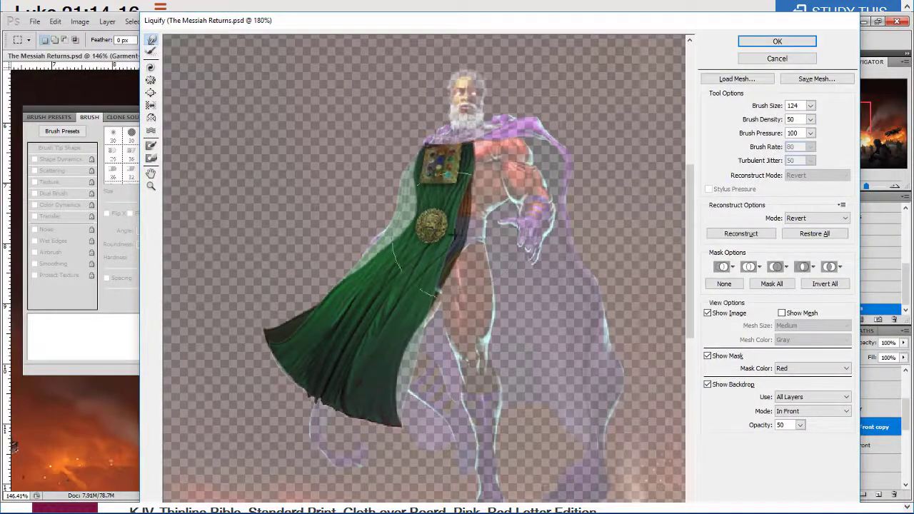
pyautogui.moveTo(440, 293); pyautogui.dragTo(455, 235)
# Reduce the Liquify brush size to 74, curve the garment's left edge into a flowing shape, and apply the warp.
pyautogui.press('space')
pyautogui.press('space')
pyautogui.press('[')
pyautogui.press('[')
pyautogui.press('[')
pyautogui.press('[')
pyautogui.press('[')
pyautogui.press('[')
pyautogui.press('[')
pyautogui.press('[')
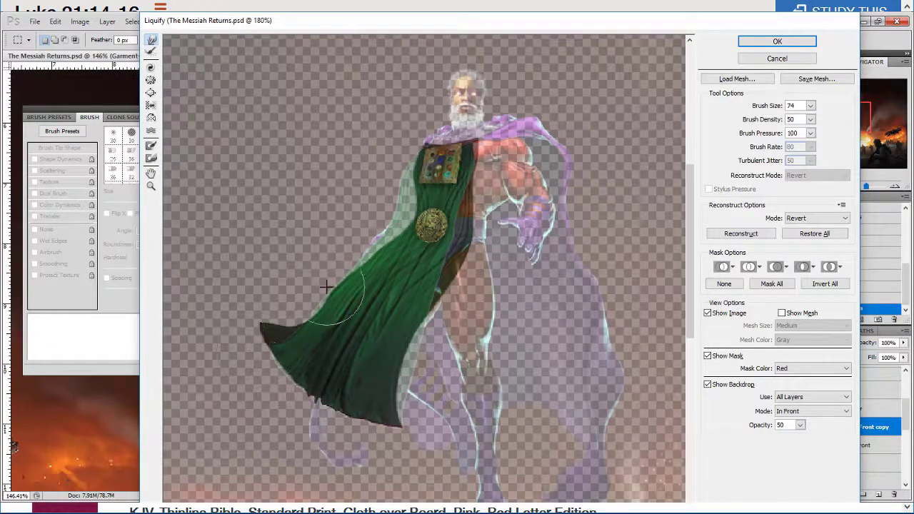
pyautogui.click(777, 42)
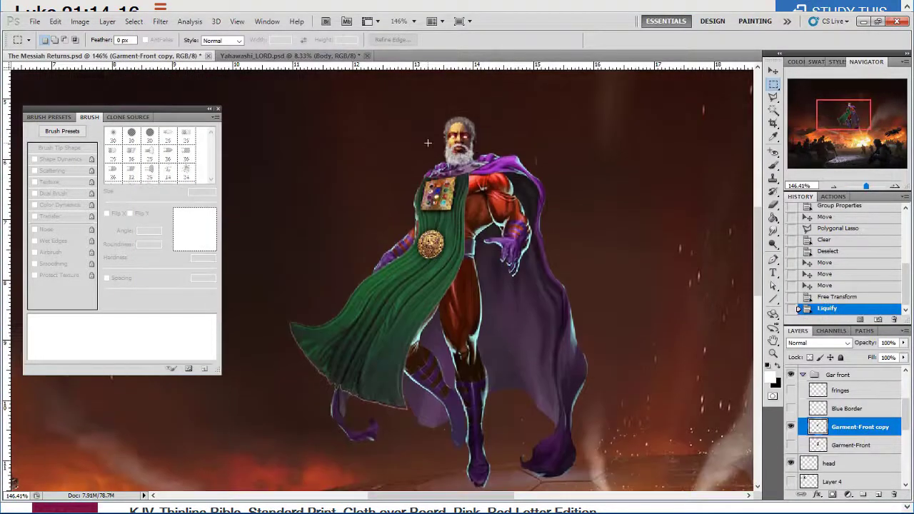
# Warp the Garment-Front copy again in Liquify with a larger brush, reshaping its flared tip, left edge and lower hem.
pyautogui.click(160, 22)
pyautogui.click(174, 87)
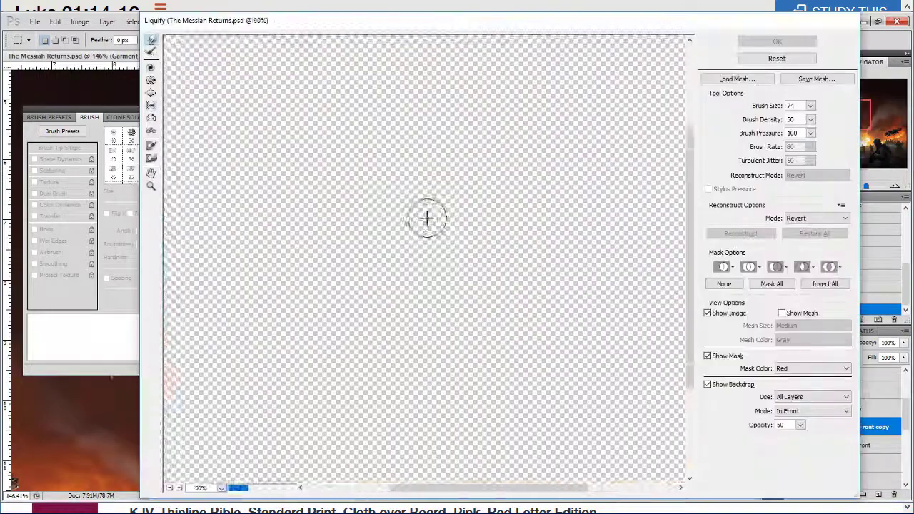
pyautogui.moveTo(368, 114)
pyautogui.mouseDown()
pyautogui.moveTo(333, 146)
pyautogui.moveTo(387, 112)
pyautogui.moveTo(374, 125)
pyautogui.moveTo(390, 92)
pyautogui.mouseUp()
pyautogui.scroll(3, 390, 92)
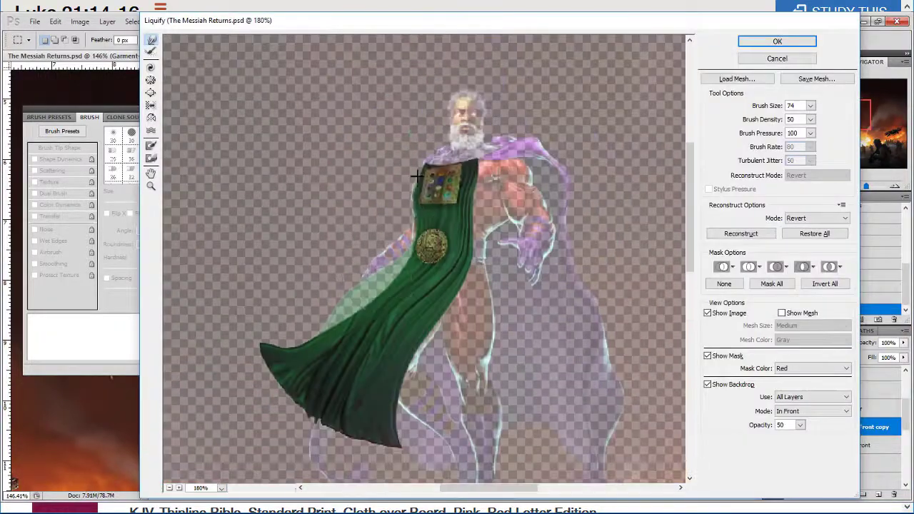
pyautogui.press('[')
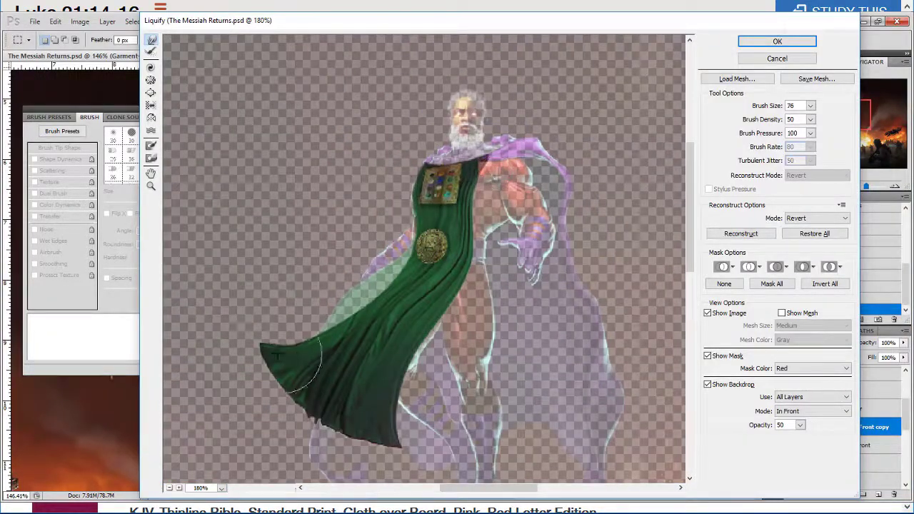
pyautogui.moveTo(280, 356); pyautogui.dragTo(317, 391)
pyautogui.moveTo(342, 303); pyautogui.dragTo(371, 319)
pyautogui.moveTo(294, 444)
pyautogui.mouseDown()
pyautogui.moveTo(295, 406)
pyautogui.moveTo(325, 407)
pyautogui.mouseUp()
pyautogui.moveTo(421, 418); pyautogui.dragTo(406, 452)
pyautogui.press('Return')
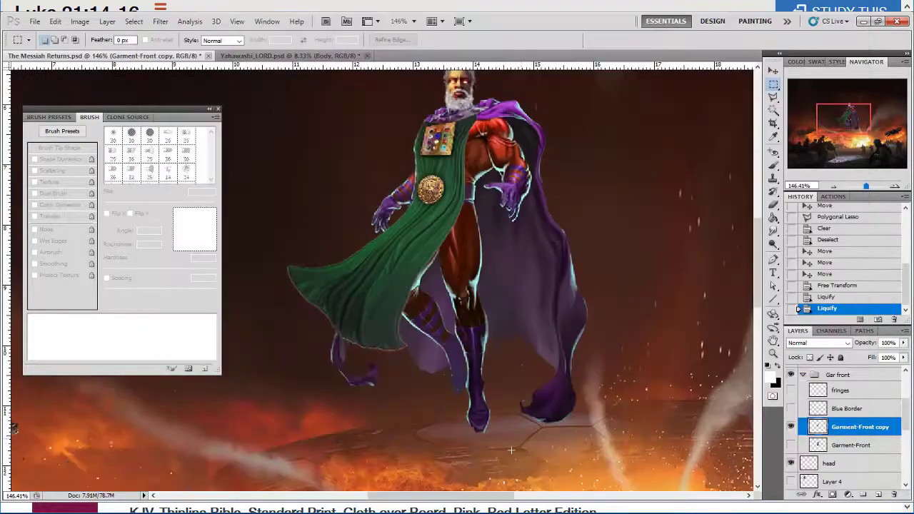
# Show the Blue Border layer, set its blending mode to Normal, and hide it again.
pyautogui.hotkey('ctrl', '+')
pyautogui.hotkey('ctrl', '+')
pyautogui.click(791, 429)
pyautogui.click(810, 428)
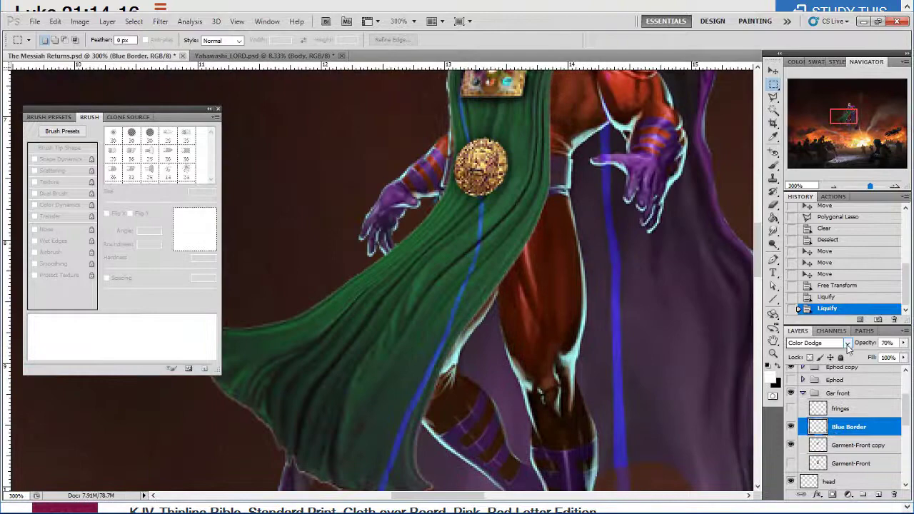
pyautogui.hotkey('shift', 'alt', 'n')
pyautogui.click(790, 428)
pyautogui.scroll(3, 580, 237)
pyautogui.scroll(-1, 580, 237)
# Hide the Gar front group, outline the purple belt on the body layer with the Polygonal Lasso, and copy it to a new layer.
pyautogui.click(803, 393)
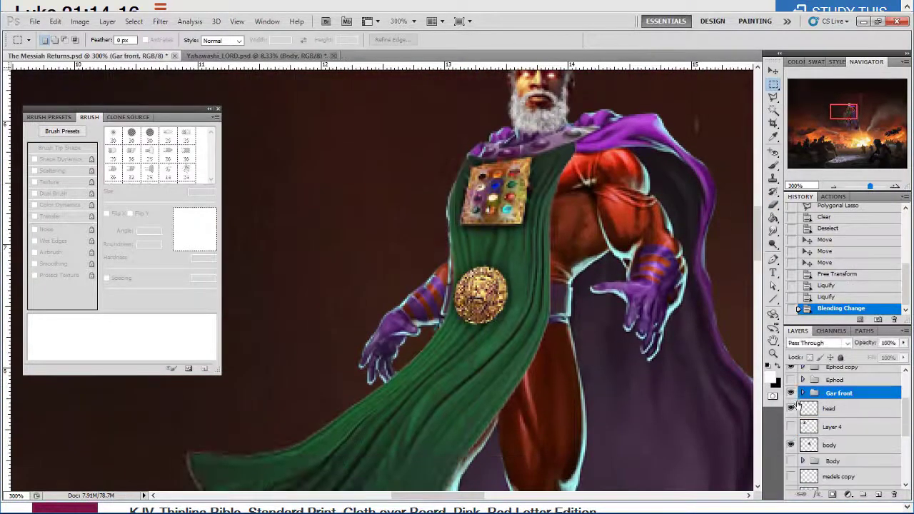
pyautogui.click(791, 393)
pyautogui.click(829, 445)
pyautogui.press('l')
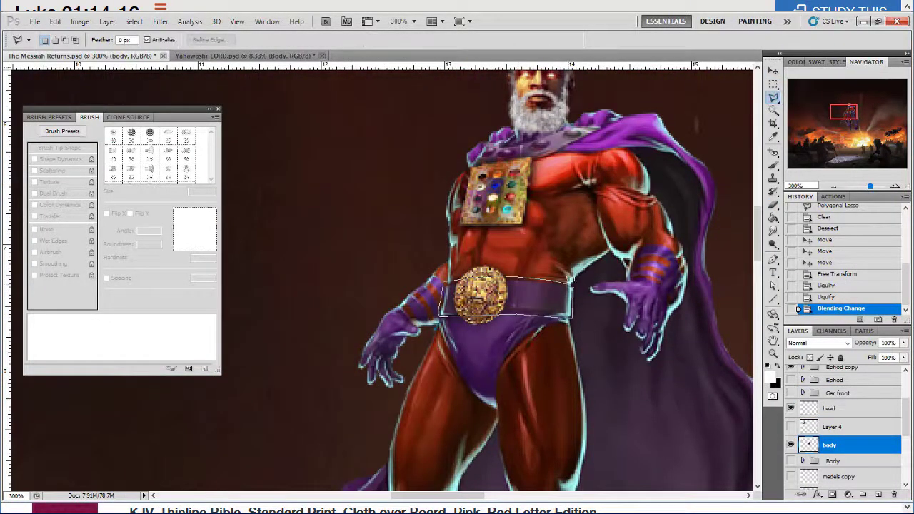
pyautogui.click(570, 281)
pyautogui.hotkey('ctrl', 'j')
# Name the copied layer "belt" and place it above Garment-Front copy in the Gar front group, with the group shown.
pyautogui.doubleClick(832, 445)
pyautogui.write('belt')
pyautogui.click(803, 393)
pyautogui.moveTo(837, 464); pyautogui.dragTo(837, 418)
pyautogui.click(790, 374)
pyautogui.scroll(8, 524, 284)
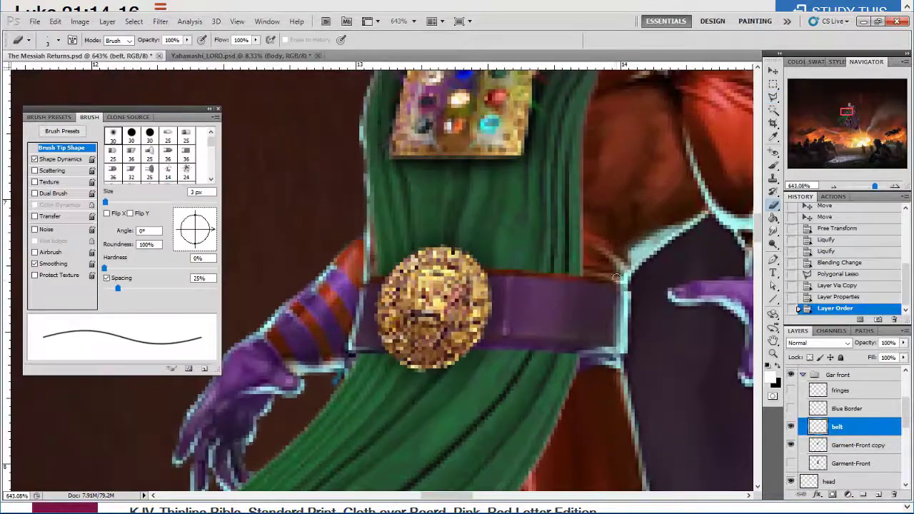
pyautogui.hotkey('ctrl', 'u')
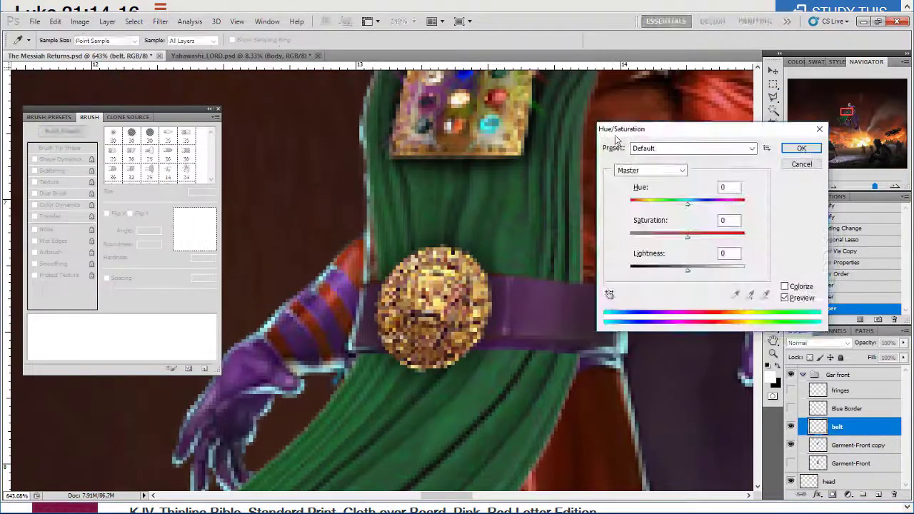
pyautogui.moveTo(687, 202); pyautogui.dragTo(636, 204)
pyautogui.press('Escape')
# Lighten the belt with Levels and shift its hue from purple to pale olive with Hue/Saturation.
pyautogui.hotkey('ctrl', 'l')
pyautogui.moveTo(712, 231); pyautogui.dragTo(602, 231)
pyautogui.moveTo(674, 108); pyautogui.dragTo(717, 80)
pyautogui.click(793, 96)
pyautogui.hotkey('ctrl', 'u')
pyautogui.moveTo(687, 204); pyautogui.dragTo(735, 206)
pyautogui.click(802, 148)
# Tint the belt gold with Variations by adding more yellow to the midtones.
pyautogui.click(80, 21)
pyautogui.moveTo(102, 50)
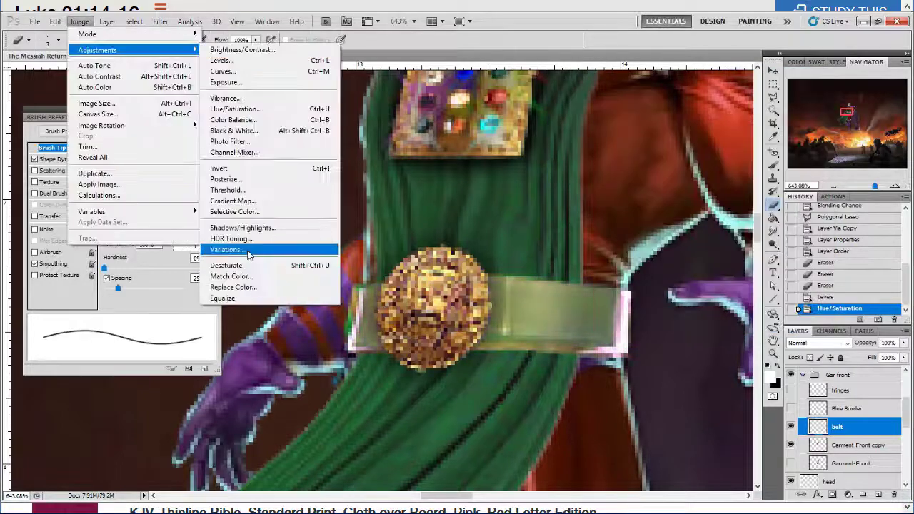
pyautogui.click(249, 250)
pyautogui.moveTo(576, 40); pyautogui.dragTo(433, 37)
pyautogui.click(251, 236)
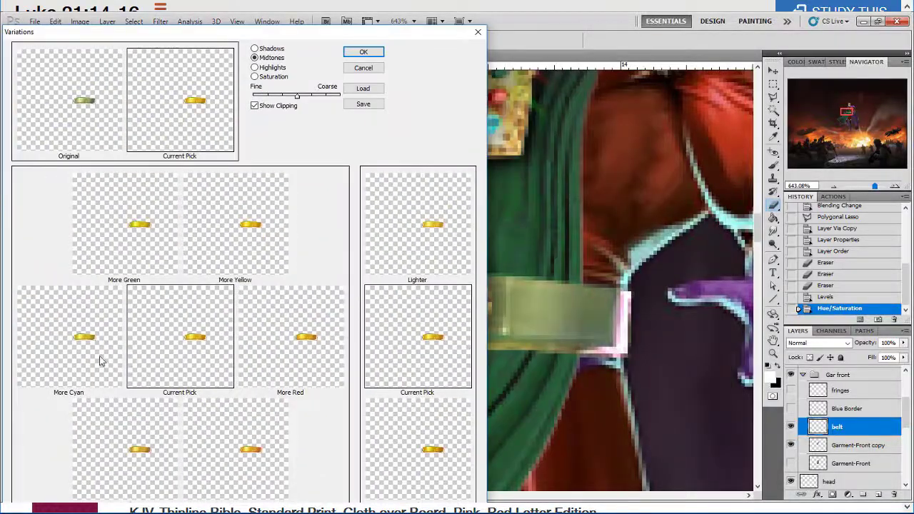
pyautogui.click(363, 52)
# Reduce the gold belt's saturation and refine its color with Hue/Saturation.
pyautogui.hotkey('ctrl', 'u')
pyautogui.moveTo(687, 237); pyautogui.dragTo(668, 237)
pyautogui.click(803, 150)
pyautogui.hotkey('ctrl', 'u')
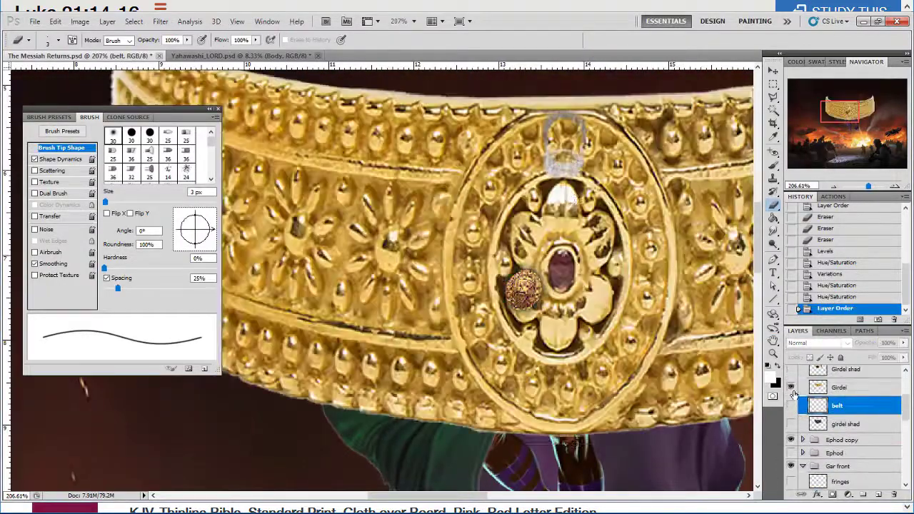
# Scale the ornate Girdel layer down to about 9% width and fit it around the waist behind the lion buckle.
pyautogui.click(840, 388)
pyautogui.hotkey('ctrl', 't')
pyautogui.moveTo(500, 214); pyautogui.dragTo(547, 332)
pyautogui.moveTo(153, 79); pyautogui.dragTo(594, 295)
pyautogui.moveTo(611, 329); pyautogui.dragTo(518, 299)
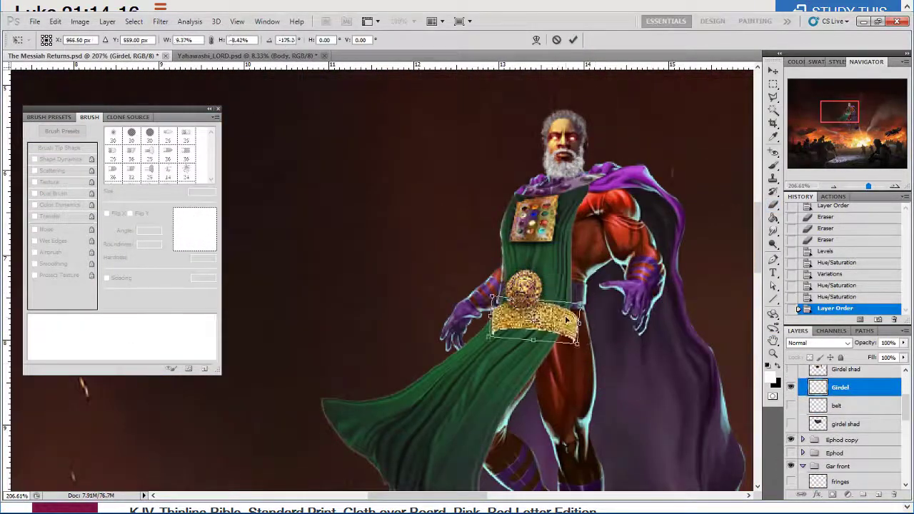
pyautogui.press('Return')
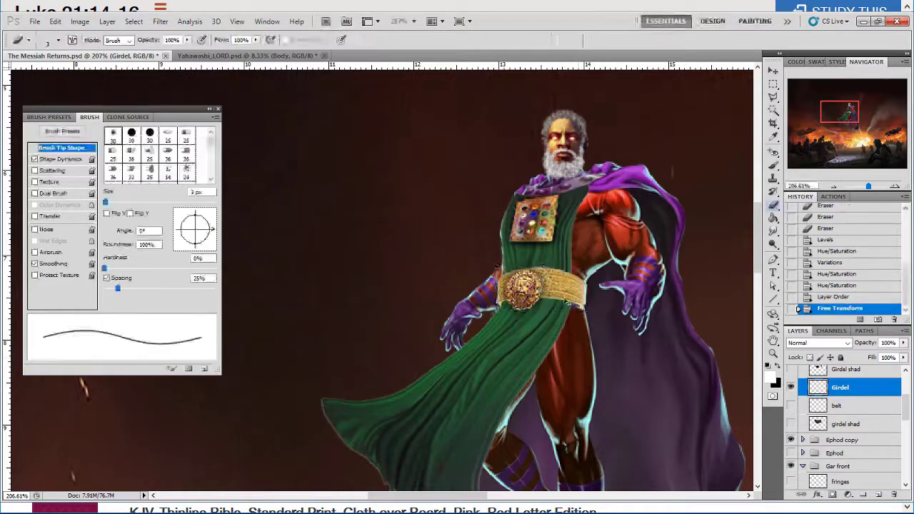
# Refine the Girdel's fit around the waist with Free Transform and shift the Buckle toward the middle of the girdle.
pyautogui.hotkey('ctrl', 't')
pyautogui.moveTo(499, 310); pyautogui.dragTo(620, 293)
pyautogui.press('Return')
pyautogui.press('Down')
pyautogui.press('e')
pyautogui.hotkey('ctrl', 't')
pyautogui.moveTo(443, 279); pyautogui.dragTo(439, 282)
pyautogui.press('Return')
pyautogui.keyDown('ctrl'); pyautogui.click(530, 284); pyautogui.keyUp('ctrl')
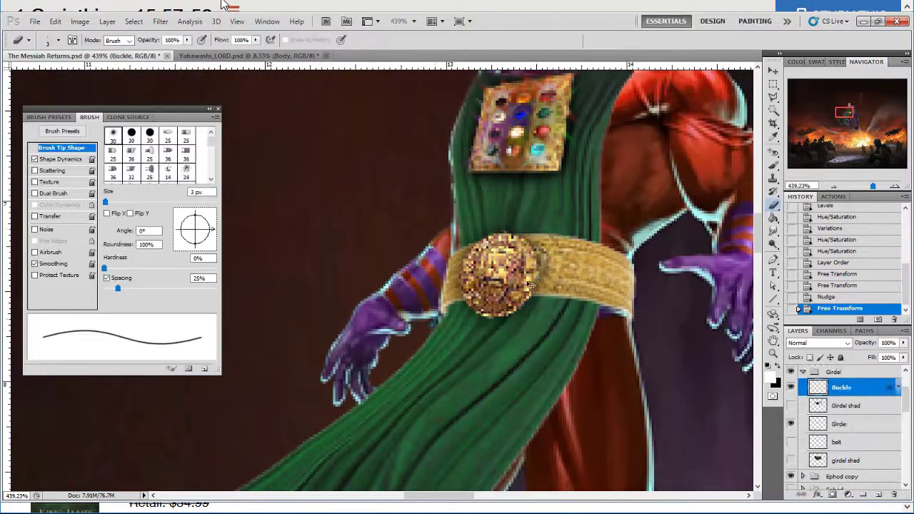
pyautogui.moveTo(530, 284); pyautogui.dragTo(547, 278)
# Delete the Girdel shad and girdel shad layers.
pyautogui.click(845, 406)
pyautogui.press('Delete')
pyautogui.click(846, 442)
pyautogui.press('Delete')
# Change the size of the Drop Shadow on the Buckle layer.
pyautogui.doubleClick(888, 387)
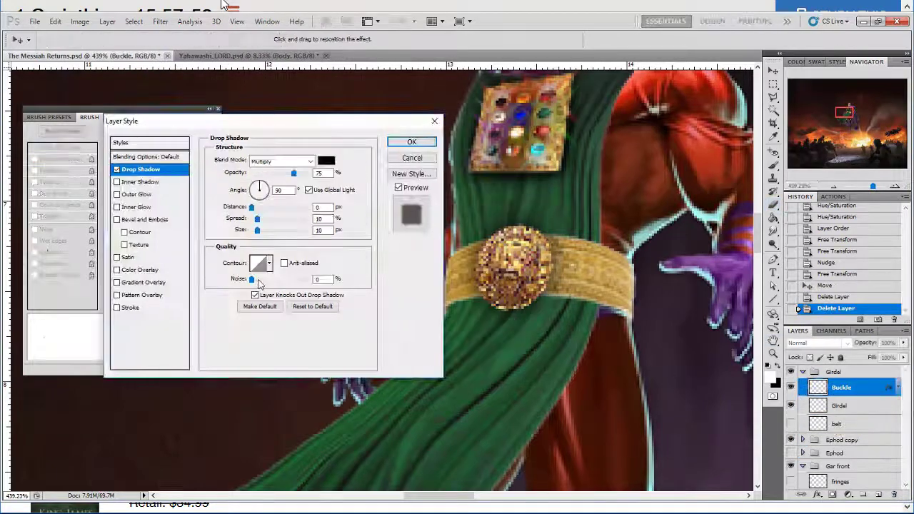
pyautogui.doubleClick(321, 230)
pyautogui.click(411, 142)
# Stretch the Girdel slightly wider and nudge it into place on the waist together with the Buckle.
pyautogui.keyDown('ctrl'); pyautogui.click(604, 282); pyautogui.keyUp('ctrl')
pyautogui.hotkey('ctrl', 't')
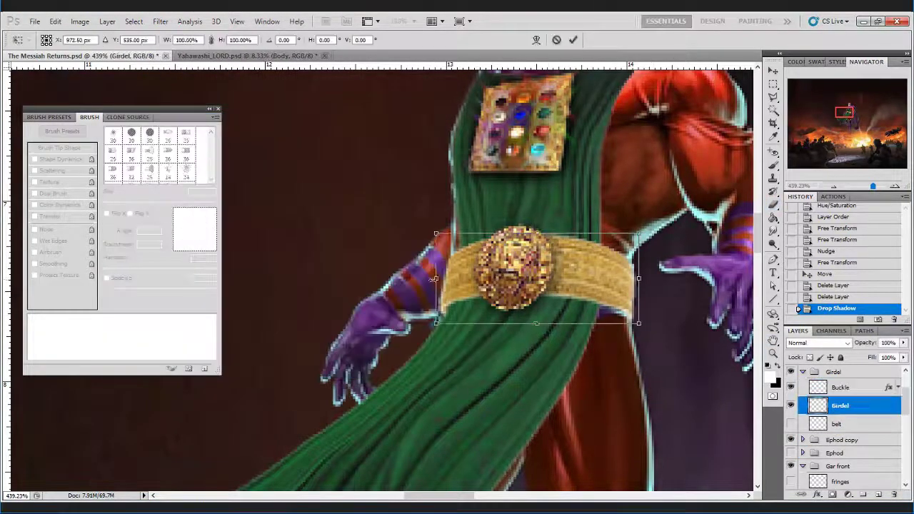
pyautogui.moveTo(638, 280); pyautogui.dragTo(645, 280)
pyautogui.press('Return')
pyautogui.hotkey('ctrl', 'Down')
pyautogui.click(833, 390)
pyautogui.hotkey('ctrl', 'Left')
pyautogui.hotkey('ctrl', 'Left')
pyautogui.hotkey('ctrl', 'Down')
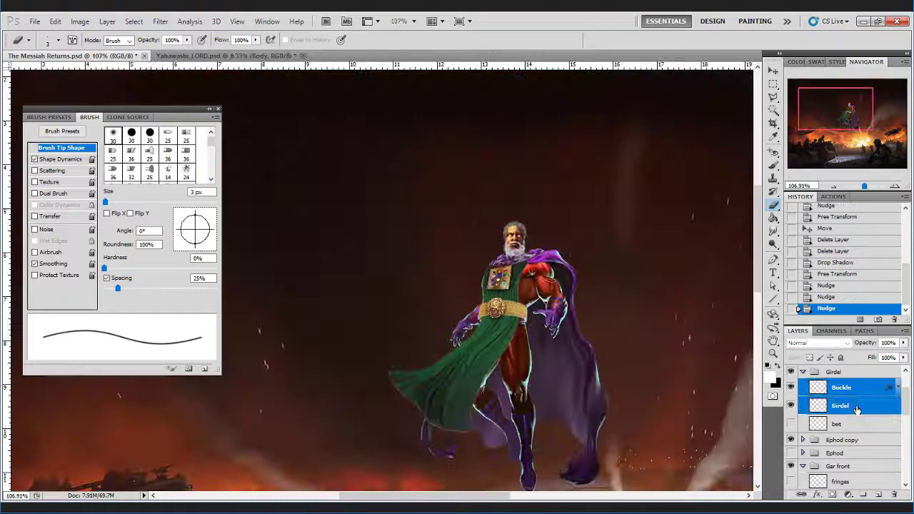
# On the body layer, use the Clone Stamp to cover the brown cut-outs in the bent leg's boot with purple.
pyautogui.scroll(-1, 857, 410)
pyautogui.scroll(5, 599, 262)
pyautogui.moveTo(457, 400); pyautogui.dragTo(497, 207)
pyautogui.scroll(8, 486, 384)
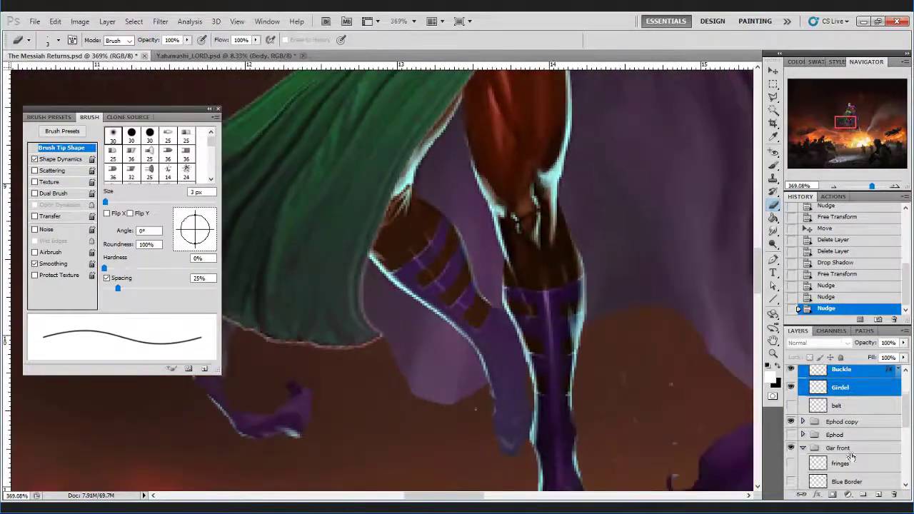
pyautogui.click(802, 448)
pyautogui.scroll(-2, 843, 447)
pyautogui.click(836, 445)
pyautogui.keyDown('alt'); pyautogui.click(554, 267); pyautogui.keyUp('alt')
pyautogui.press('Return')
pyautogui.click(853, 427)
pyautogui.click(853, 461)
pyautogui.click(894, 495)
pyautogui.press('Escape')
pyautogui.click(836, 445)
pyautogui.scroll(4, 435, 260)
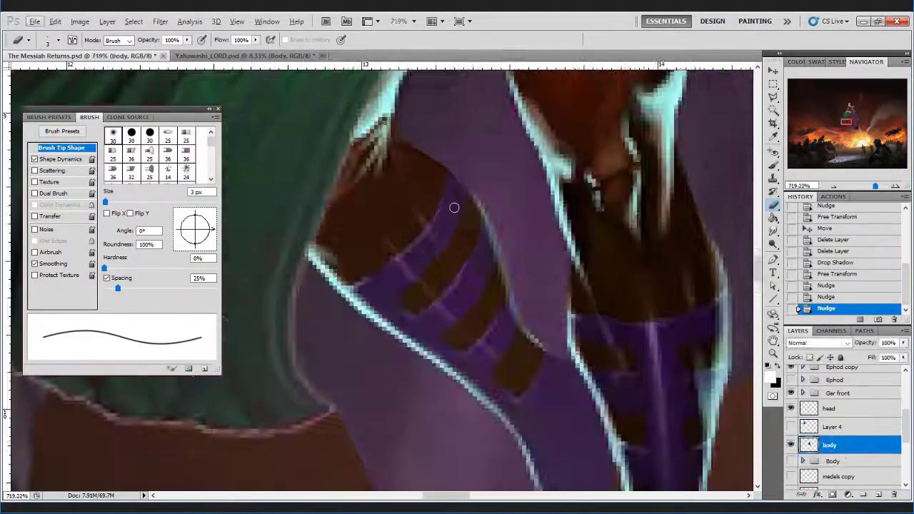
pyautogui.press('s')
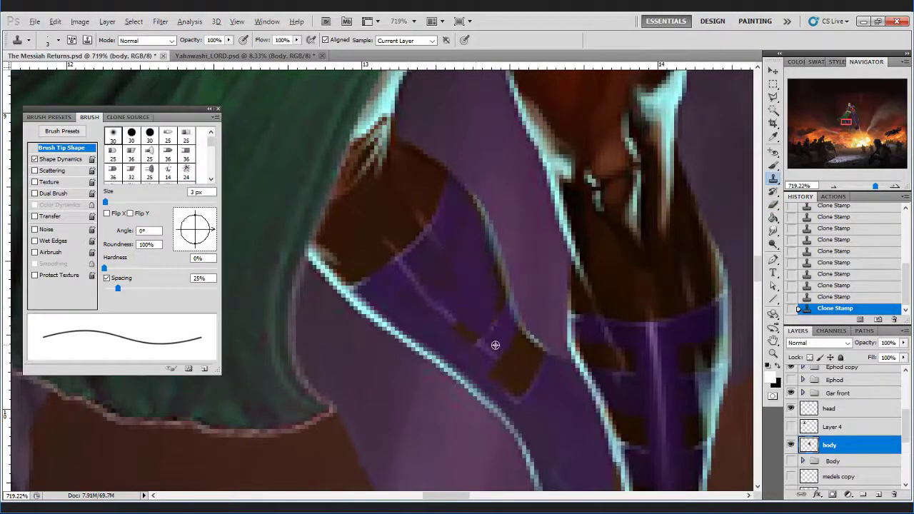
# Clone purple over the brown cut-outs in the straight leg's boot.
pyautogui.scroll(-4, 478, 326)
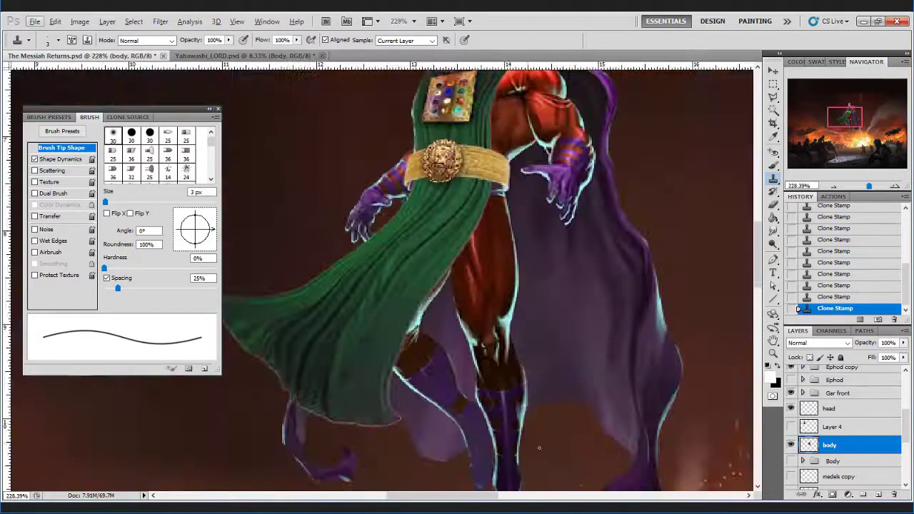
pyautogui.scroll(3, 535, 317)
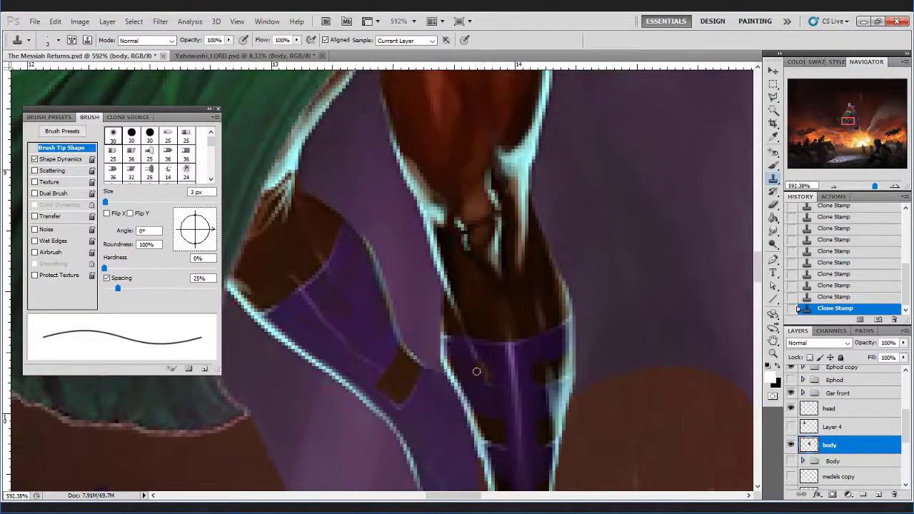
pyautogui.scroll(-2, 503, 431)
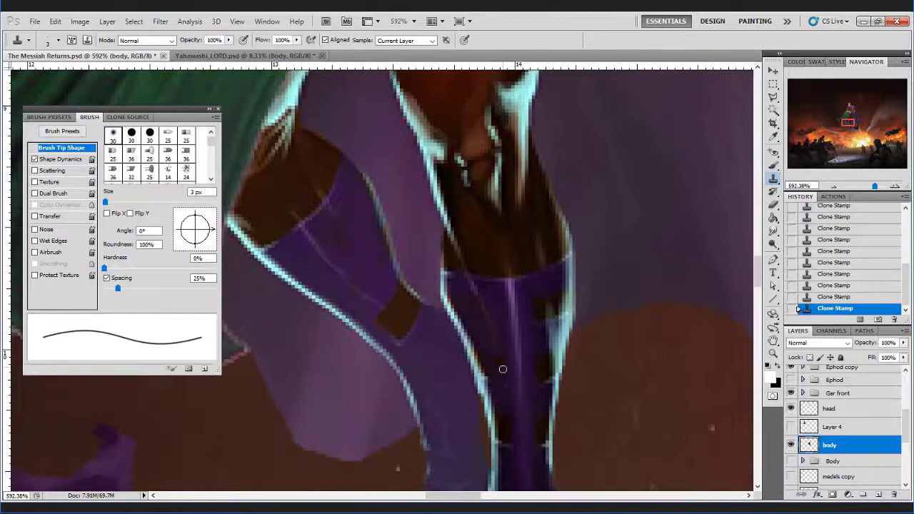
pyautogui.scroll(-5, 556, 307)
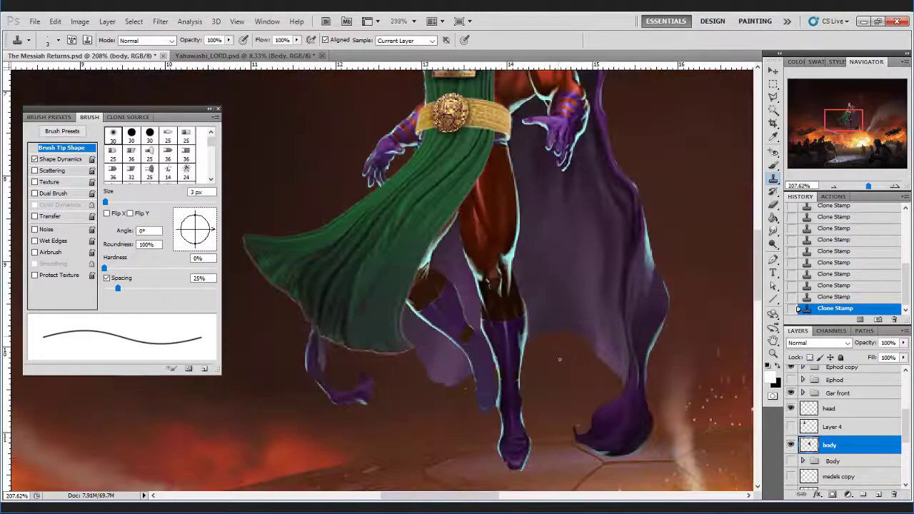
# Duplicate the body layer and hide the original.
pyautogui.scroll(2, 554, 343)
pyautogui.scroll(-3, 554, 307)
pyautogui.scroll(2, 500, 214)
pyautogui.hotkey('ctrl', 'j')
pyautogui.click(791, 463)
# Shift the body copy's purple cape and clothing to dark green with Hue/Saturation and adjust its tones with Levels.
pyautogui.hotkey('ctrl', 'u')
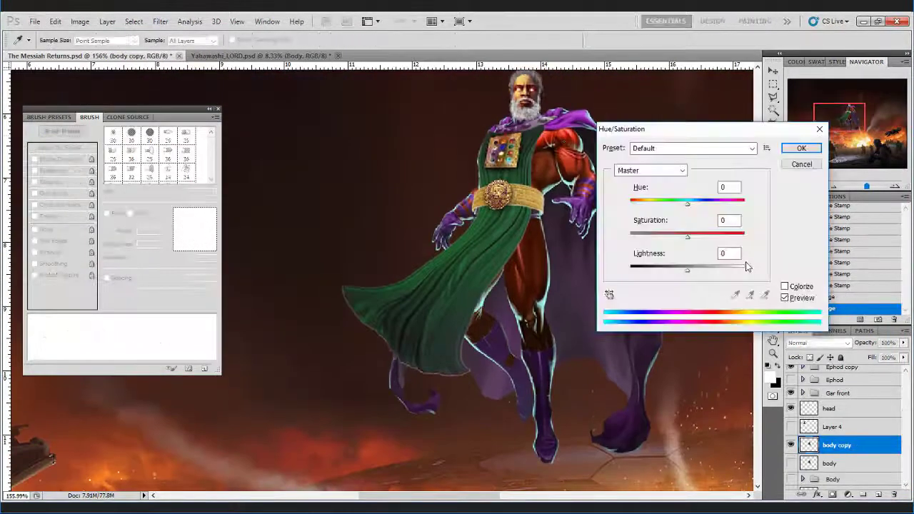
pyautogui.moveTo(722, 127); pyautogui.dragTo(762, 118)
pyautogui.moveTo(728, 196); pyautogui.dragTo(762, 197)
pyautogui.moveTo(762, 119); pyautogui.dragTo(807, 112)
pyautogui.moveTo(823, 189); pyautogui.dragTo(830, 189)
pyautogui.moveTo(773, 220); pyautogui.dragTo(732, 207)
pyautogui.press('Return')
pyautogui.hotkey('ctrl', 'l')
pyautogui.moveTo(653, 206); pyautogui.dragTo(659, 207)
pyautogui.click(792, 206)
pyautogui.click(835, 99)
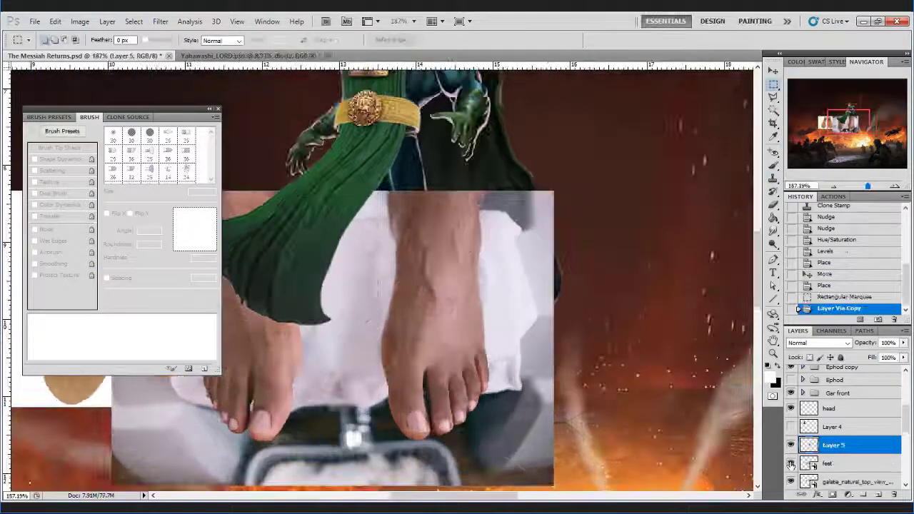
# Hide the feet layer, scale the Layer 5 foot down onto the end of the straight leg, and set its opacity to 100%.
pyautogui.scroll(8, 414, 418)
pyautogui.moveTo(500, 131); pyautogui.dragTo(465, 300)
pyautogui.moveTo(477, 295); pyautogui.dragTo(471, 290)
pyautogui.moveTo(903, 343); pyautogui.dragTo(873, 356)
pyautogui.moveTo(466, 309); pyautogui.dragTo(455, 320)
pyautogui.press('Return')
pyautogui.press('0')
# Erase the leftover photo background along both sides of the foot on Layer 5.
pyautogui.scroll(-13, 332, 420)
pyautogui.scroll(14, 361, 414)
pyautogui.press('e')
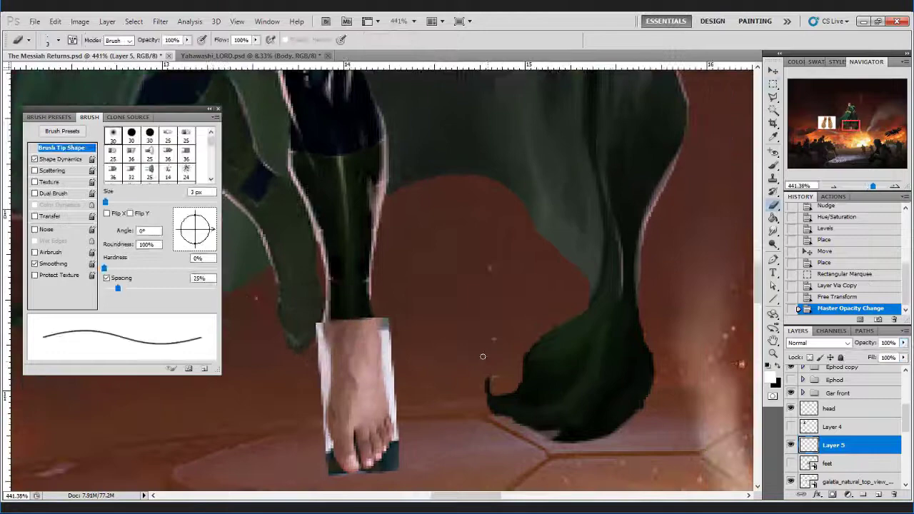
pyautogui.press(']')
pyautogui.press(']')
pyautogui.press(']')
pyautogui.press(']')
pyautogui.press(']')
pyautogui.press(']')
pyautogui.press(']')
pyautogui.press(']')
pyautogui.press('[')
pyautogui.press('[')
pyautogui.press('[')
pyautogui.press('[')
pyautogui.press('[')
pyautogui.press('[')
pyautogui.moveTo(387, 345); pyautogui.dragTo(392, 378)
pyautogui.moveTo(390, 375); pyautogui.dragTo(395, 411)
pyautogui.moveTo(339, 474)
pyautogui.mouseDown()
pyautogui.moveTo(316, 418)
pyautogui.moveTo(321, 350)
pyautogui.mouseUp()
pyautogui.moveTo(323, 352); pyautogui.dragTo(320, 330)
pyautogui.scroll(-2, 315, 432)
# Clean up the remaining edges around the foot and toes with a 2 px eraser.
pyautogui.press('[')
pyautogui.scroll(4, 317, 430)
pyautogui.press('[')
pyautogui.press('[')
pyautogui.moveTo(361, 383); pyautogui.dragTo(377, 386)
pyautogui.click(415, 361)
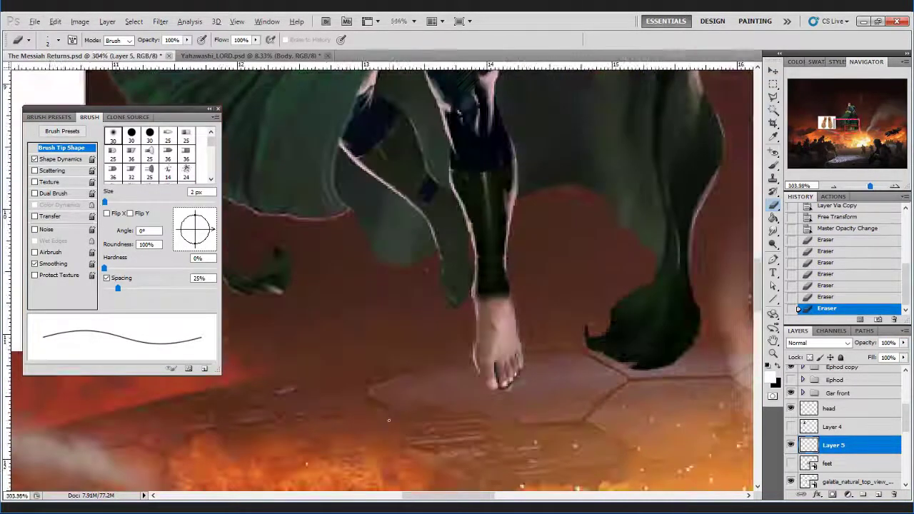
# Copy the right-hand sandal from the sandals picture to its own layer and scale it down to fit around the foot.
pyautogui.scroll(-3, 421, 350)
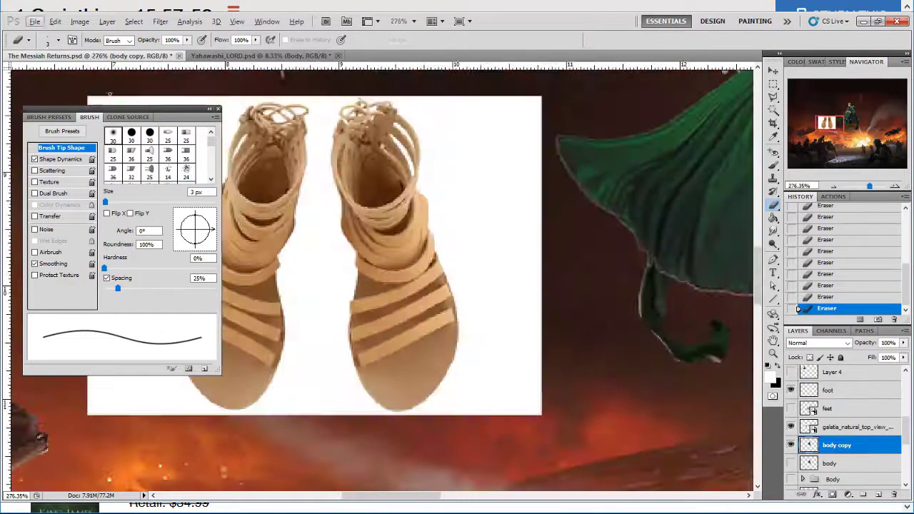
pyautogui.press('m')
pyautogui.moveTo(325, 94); pyautogui.dragTo(466, 415)
pyautogui.rightClick(391, 118)
pyautogui.click(443, 207)
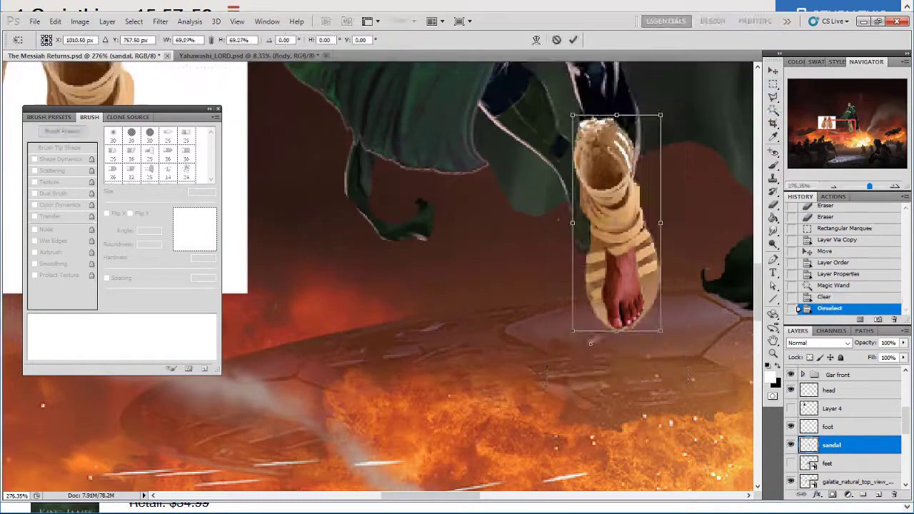
pyautogui.moveTo(660, 115); pyautogui.dragTo(645, 202)
pyautogui.press('Return')
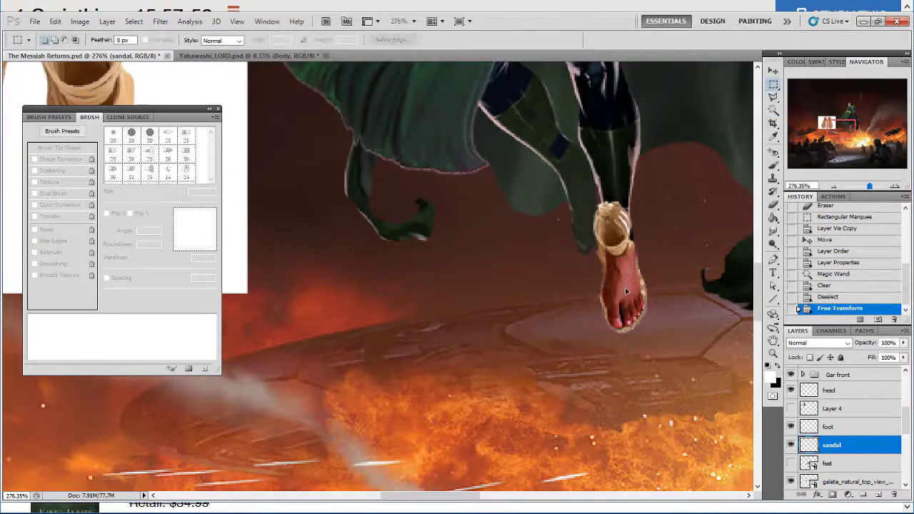
# Fit the sandal over the foot and move its layer above the foot layer.
pyautogui.moveTo(618, 236); pyautogui.dragTo(620, 247)
pyautogui.scroll(3, 621, 347)
pyautogui.moveTo(833, 445); pyautogui.dragTo(834, 421)
pyautogui.hotkey('ctrl', 't')
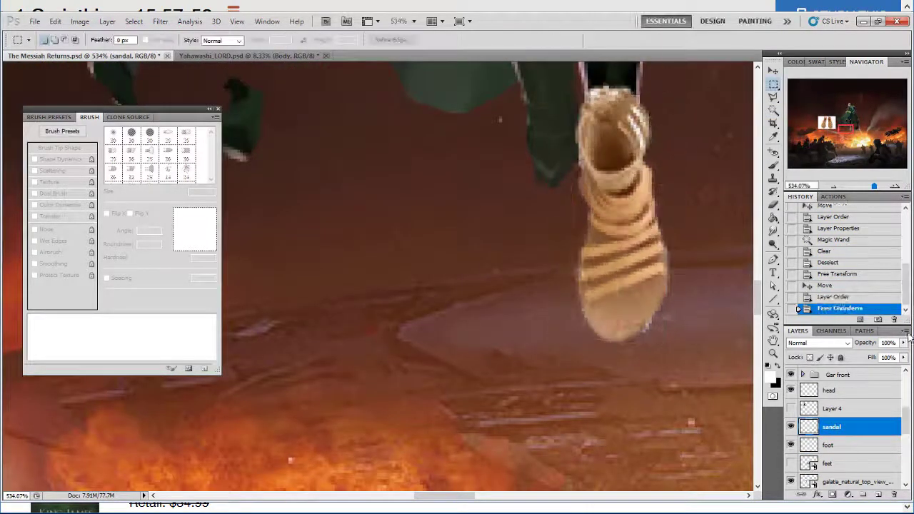
# Set the sandal layer's opacity to 59% and erase its ankle opening above the foot with a 7 px eraser.
pyautogui.press('5')
pyautogui.press('9')
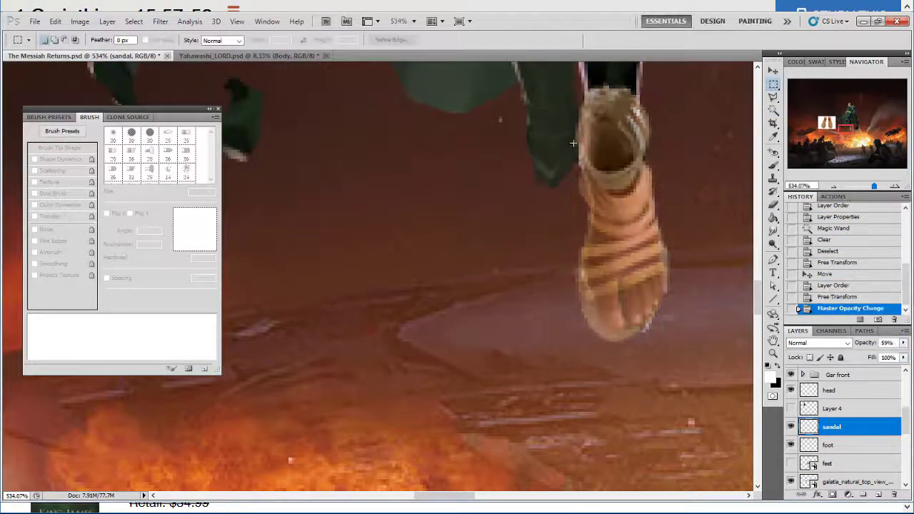
pyautogui.press('e')
pyautogui.moveTo(622, 159); pyautogui.dragTo(596, 187)
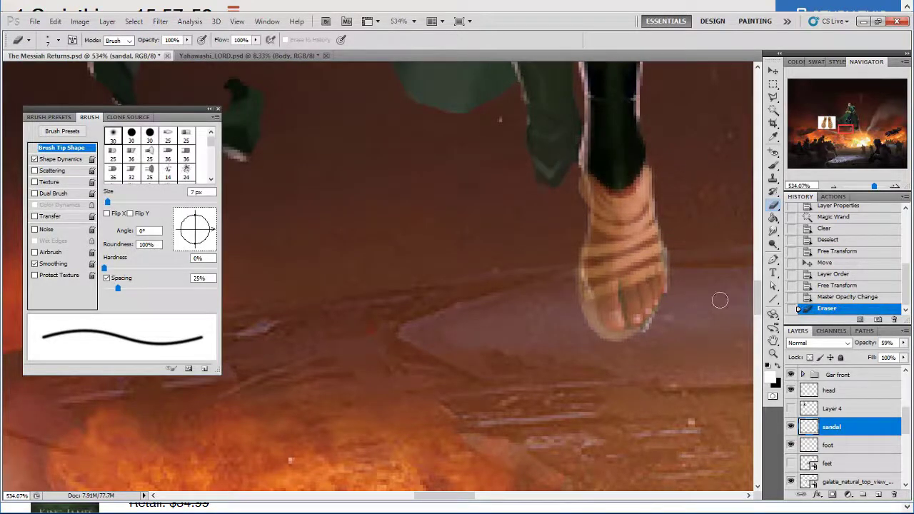
# Duplicate the foot layer above the sandal, hide the original foot, and lower the copy's opacity to 30%.
pyautogui.click(850, 445)
pyautogui.hotkey('ctrl', 'alt', 'Down')
pyautogui.hotkey('ctrl', 'Up')
pyautogui.hotkey('ctrl', ']')
pyautogui.click(790, 463)
pyautogui.click(903, 343)
pyautogui.moveTo(903, 355); pyautogui.dragTo(867, 354)
# Erase the foot copy along the sandal straps with a 3 px eraser and restore its opacity to 100%.
pyautogui.scroll(6, 750, 283)
pyautogui.hotkey('ctrl', 'Up')
pyautogui.hotkey('ctrl', 't')
pyautogui.moveTo(605, 305); pyautogui.dragTo(600, 311)
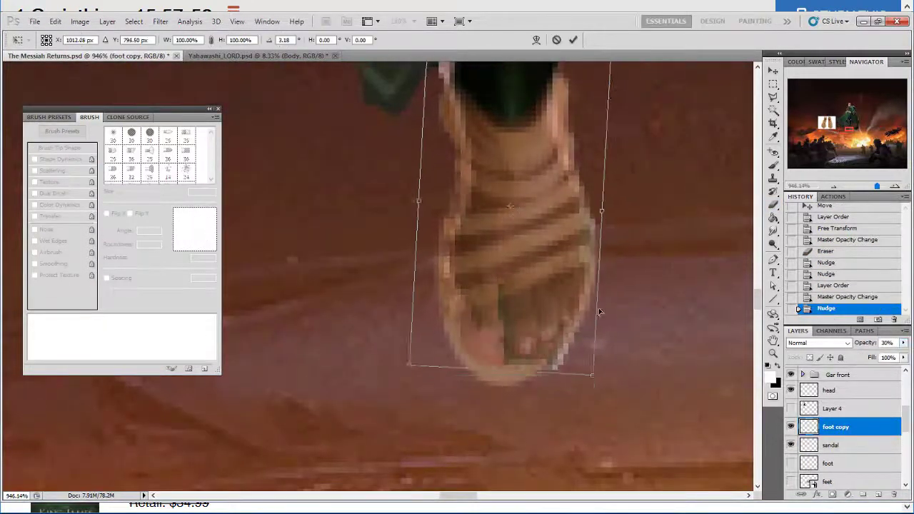
pyautogui.press('Return')
pyautogui.press('b')
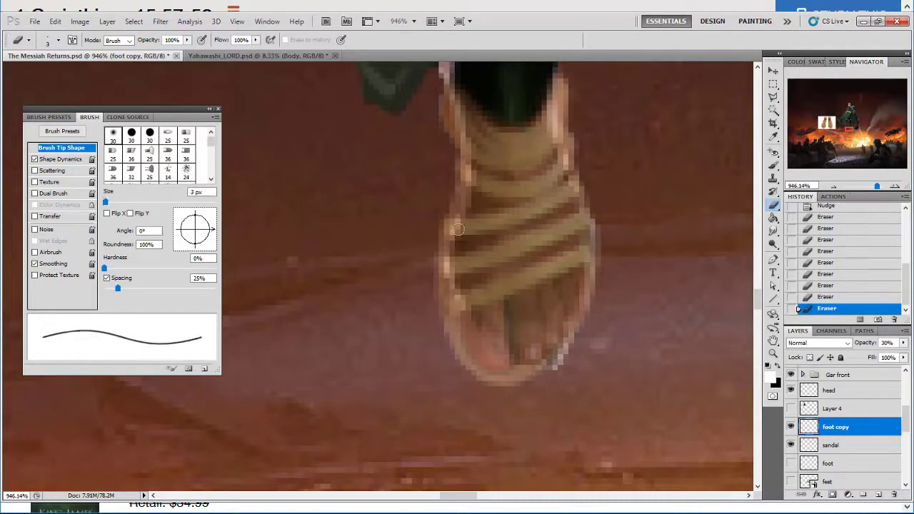
pyautogui.moveTo(903, 342); pyautogui.dragTo(913, 344)
# Adjust the foot copy's midtones with Levels and make the sandal the active layer.
pyautogui.hotkey('ctrl', '1')
pyautogui.moveTo(849, 129); pyautogui.dragTo(843, 125)
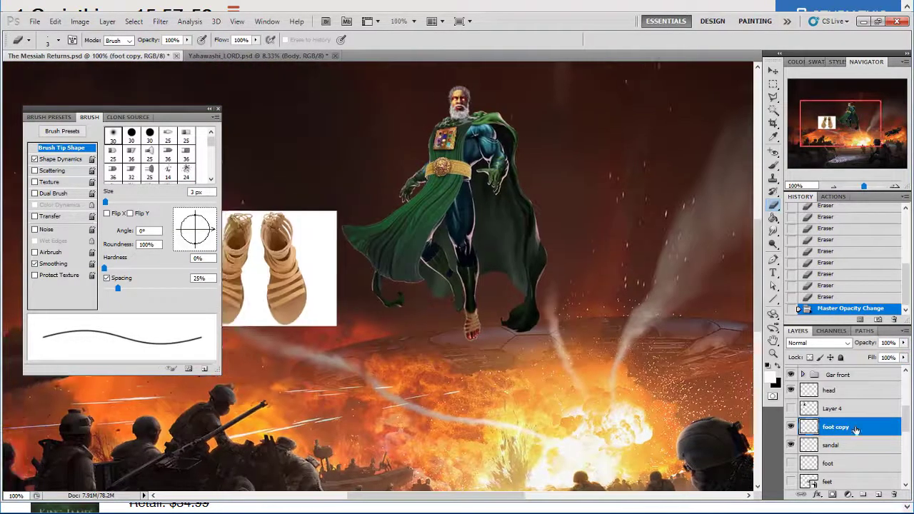
pyautogui.hotkey('ctrl', 'l')
pyautogui.moveTo(726, 205); pyautogui.dragTo(724, 205)
pyautogui.click(838, 98)
pyautogui.click(844, 446)
pyautogui.hotkey('ctrl', 'u')
pyautogui.moveTo(773, 218); pyautogui.dragTo(789, 223)
pyautogui.click(881, 148)
pyautogui.hotkey('ctrl', 'l')
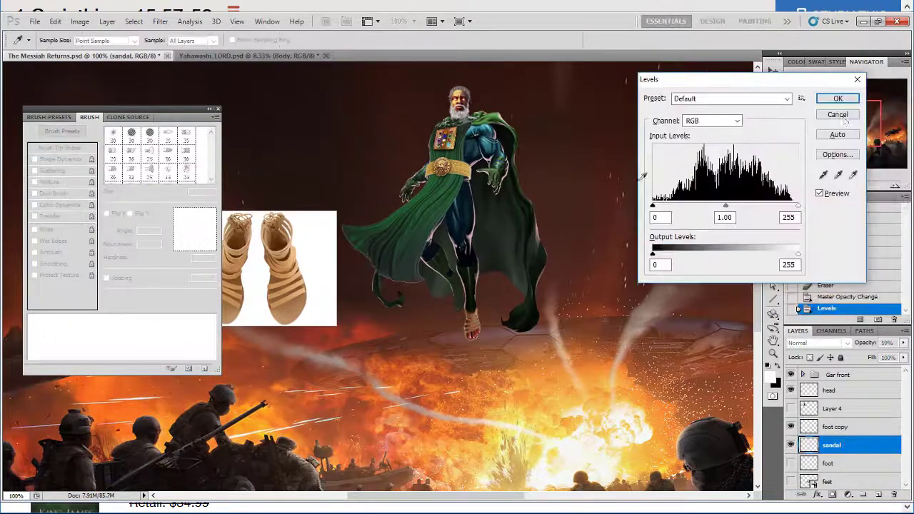
pyautogui.press('Escape')
# Darken the sandal layer with Levels, using a midtone value of 0.21.
pyautogui.hotkey('ctrl', 'l')
pyautogui.moveTo(725, 206); pyautogui.dragTo(761, 206)
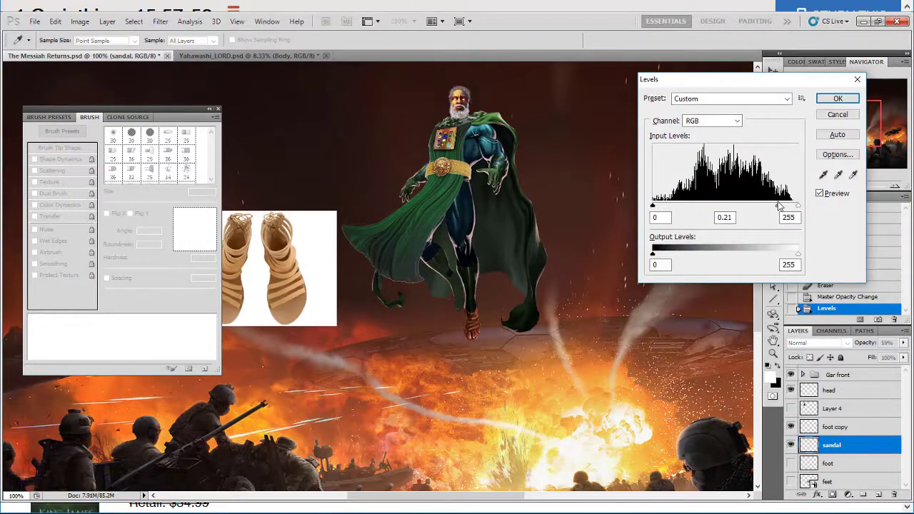
pyautogui.press('Return')
# Show the feet picture layer and move it so the left-hand foot is clear of the garment.
pyautogui.scroll(4, 462, 324)
pyautogui.scroll(-2, 308, 307)
pyautogui.moveTo(840, 123)
pyautogui.mouseDown()
pyautogui.moveTo(832, 116)
pyautogui.moveTo(837, 125)
pyautogui.mouseUp()
pyautogui.scroll(-5, 543, 400)
pyautogui.scroll(10, 543, 415)
pyautogui.scroll(-1, 843, 445)
pyautogui.click(791, 445)
pyautogui.click(829, 445)
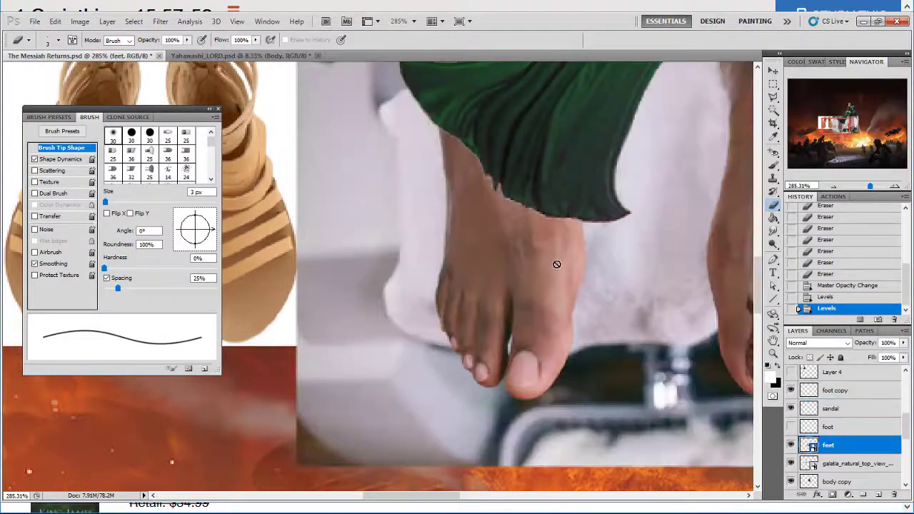
pyautogui.moveTo(558, 264); pyautogui.dragTo(368, 300)
# Outline the left-hand foot in the feet picture with the Polygonal Lasso and copy it to its own layer.
pyautogui.press('l')
pyautogui.click(343, 444)
pyautogui.click(402, 303)
pyautogui.scroll(5, 383, 184)
pyautogui.click(372, 236)
pyautogui.scroll(-6, 236, 357)
pyautogui.click(308, 343)
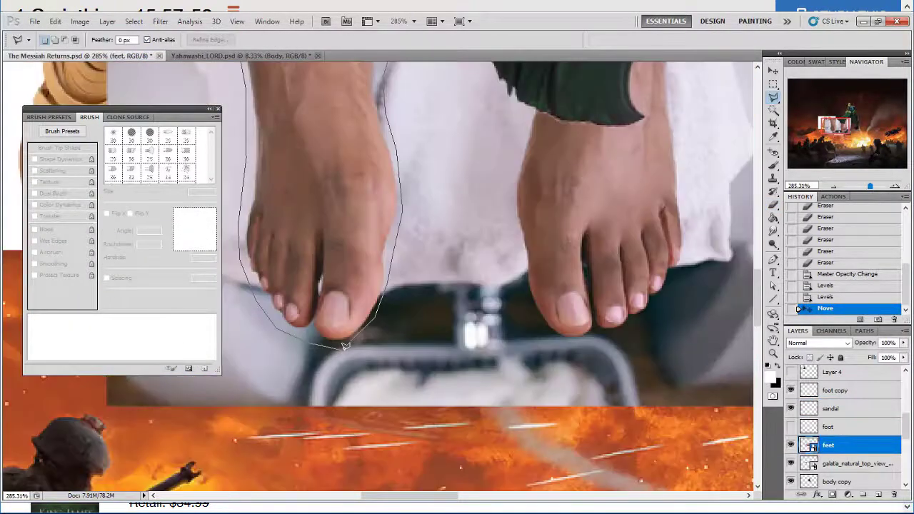
pyautogui.click(344, 347)
pyautogui.hotkey('ctrl', 'j')
# Hide the feet picture and rename the copied foot layer as foot back.
pyautogui.click(791, 464)
pyautogui.doubleClick(828, 445)
pyautogui.write('foot back')
# Move the foot back layer to the bent leg at 54% opacity, scale it to about 18% and rotate it slightly.
pyautogui.moveTo(349, 212); pyautogui.dragTo(703, 153)
pyautogui.hotkey('ctrl', 't')
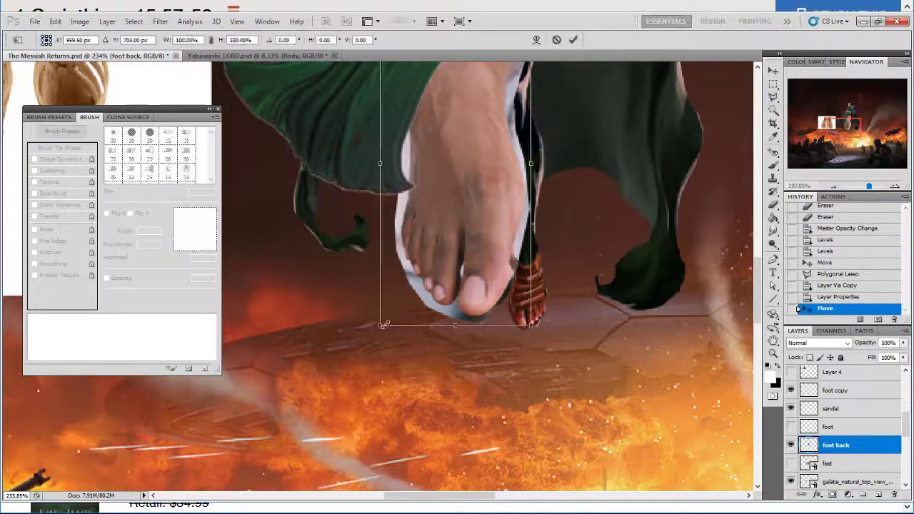
pyautogui.moveTo(384, 325); pyautogui.dragTo(474, 262)
pyautogui.press('5')
pyautogui.press('4')
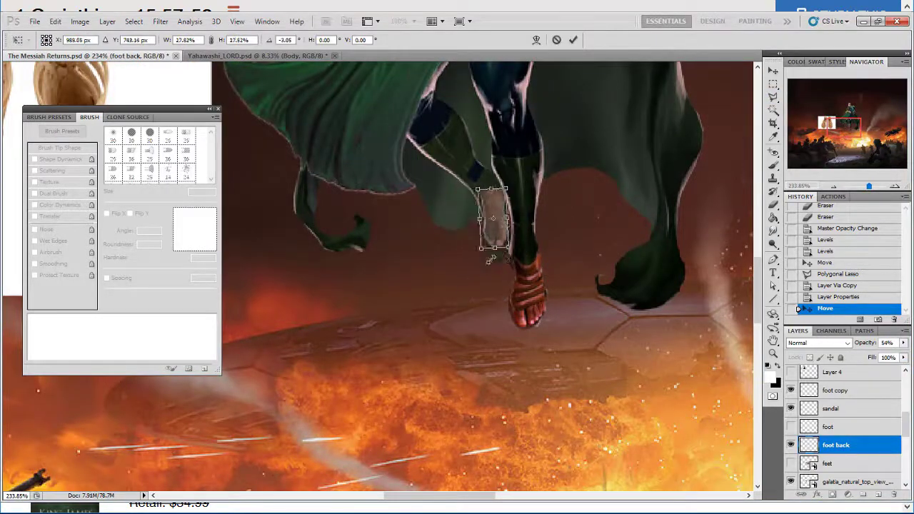
pyautogui.press('Return')
# Restore the foot back layer to 100% opacity and erase the leftover photo background around it with a 3 px eraser.
pyautogui.scroll(4, 497, 263)
pyautogui.press('0')
pyautogui.press('b')
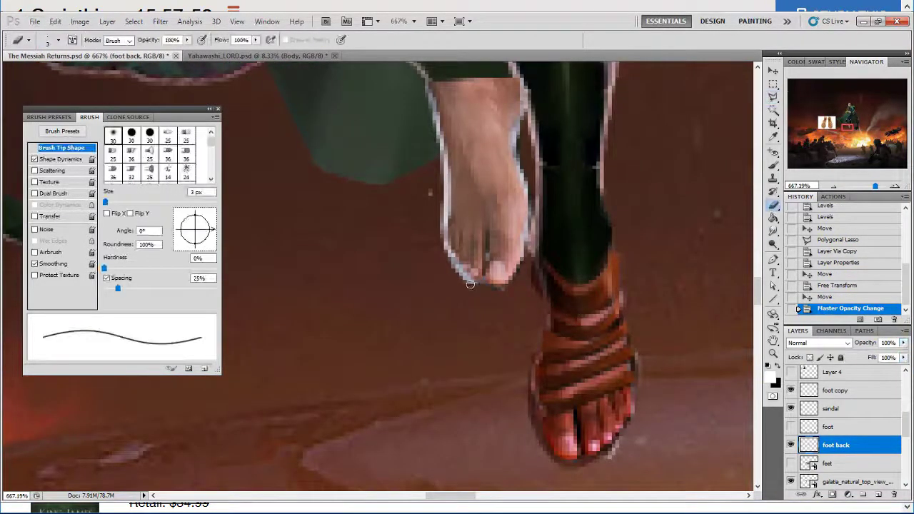
pyautogui.moveTo(439, 232); pyautogui.dragTo(428, 97)
pyautogui.moveTo(446, 215); pyautogui.dragTo(432, 104)
pyautogui.moveTo(525, 189); pyautogui.dragTo(523, 120)
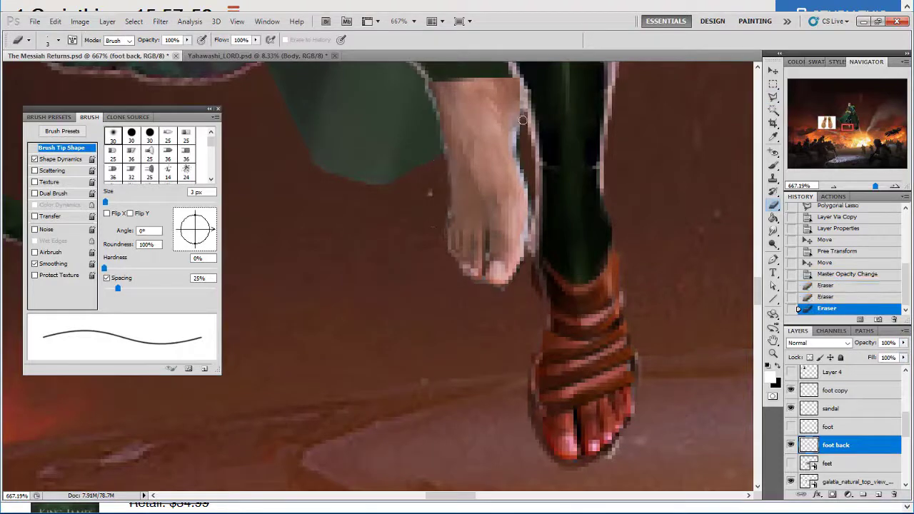
# Duplicate the sandal layer and move, rotate and narrow the copy to fit around the bent leg's foot.
pyautogui.moveTo(509, 220); pyautogui.dragTo(430, 316)
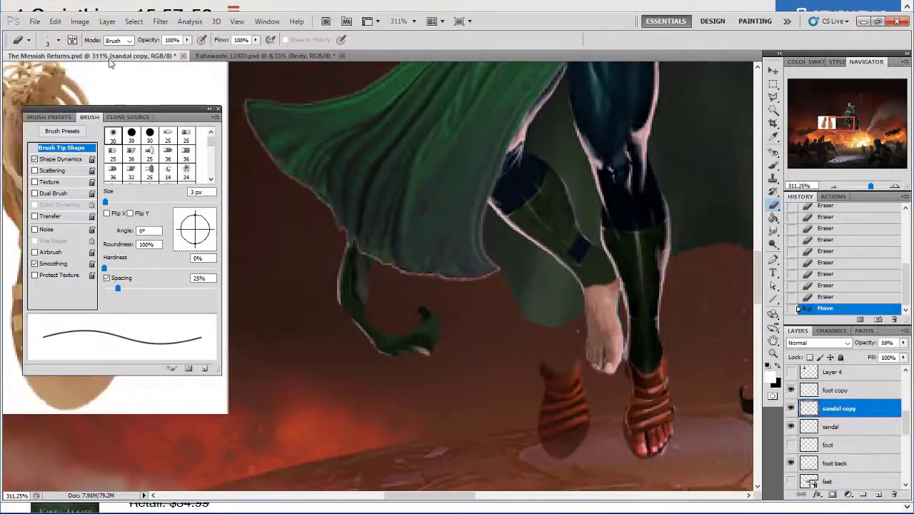
pyautogui.hotkey('ctrl', 't')
pyautogui.moveTo(564, 390); pyautogui.dragTo(597, 306)
pyautogui.moveTo(635, 391); pyautogui.dragTo(647, 375)
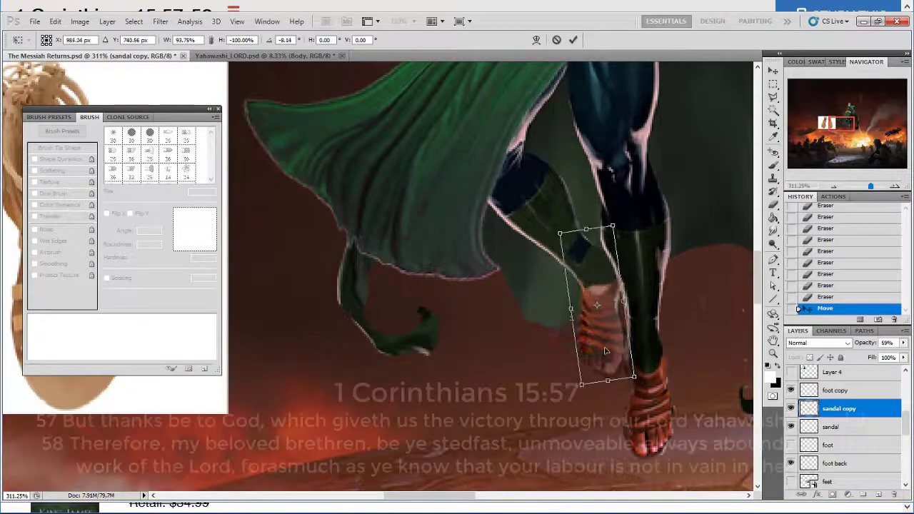
pyautogui.moveTo(612, 223); pyautogui.dragTo(618, 211)
pyautogui.press('Return')
pyautogui.hotkey('ctrl', 't')
pyautogui.moveTo(572, 305); pyautogui.dragTo(580, 304)
pyautogui.press('Return')
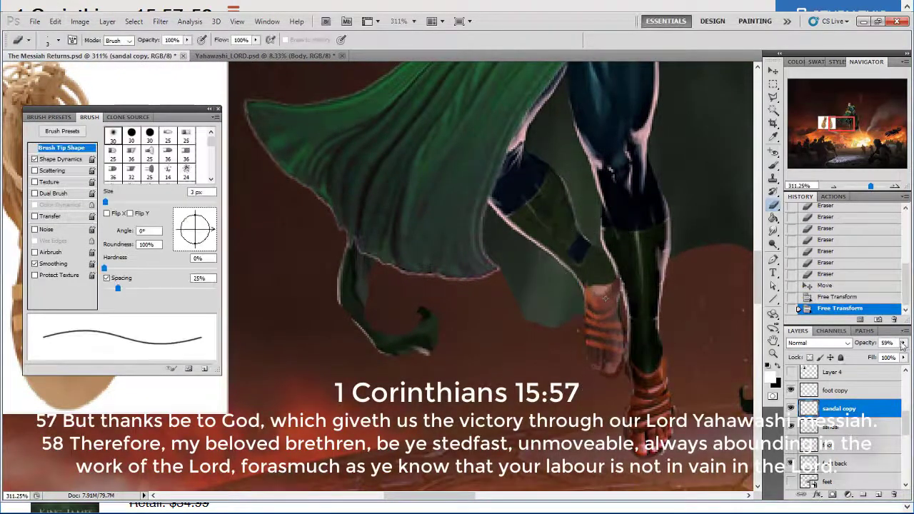
# Set the sandal copy's opacity to 78% and reshape its ankle opening with Liquify at brush size 76.
pyautogui.moveTo(903, 343)
pyautogui.mouseDown()
pyautogui.moveTo(884, 355)
pyautogui.moveTo(893, 356)
pyautogui.mouseUp()
pyautogui.click(161, 21)
pyautogui.click(173, 88)
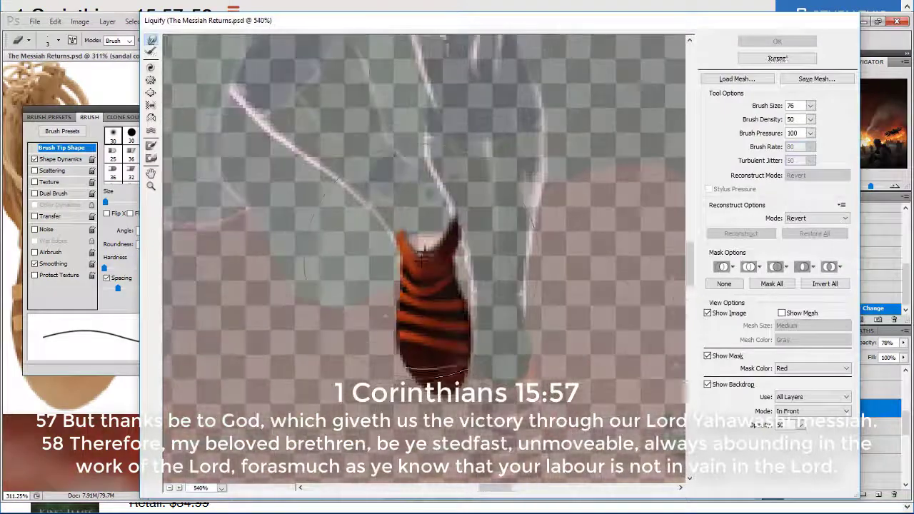
pyautogui.moveTo(424, 253); pyautogui.dragTo(429, 255)
pyautogui.click(778, 41)
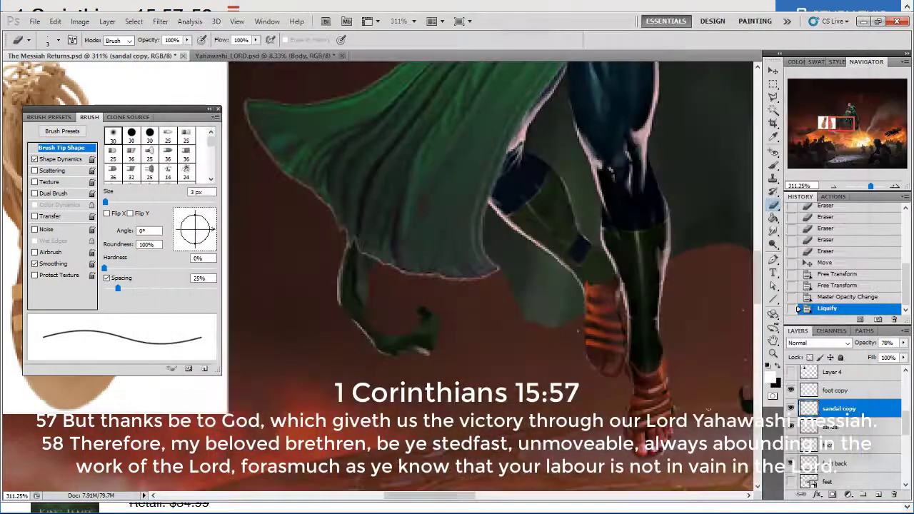
# Move the sandal copy layer directly above foot back and lower its opacity.
pyautogui.scroll(3, 589, 342)
pyautogui.moveTo(851, 450); pyautogui.dragTo(851, 450)
pyautogui.moveTo(903, 342); pyautogui.dragTo(876, 354)
# Duplicate the foot back layer in place and make the copy active.
pyautogui.click(840, 464)
pyautogui.hotkey('ctrl', 'alt', 'Down')
pyautogui.hotkey('ctrl', 'Up')
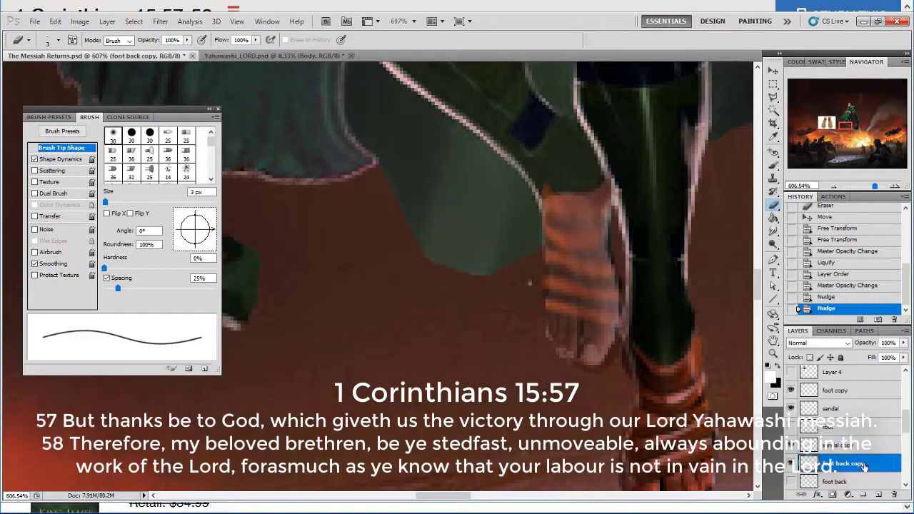
pyautogui.click(859, 444)
pyautogui.click(859, 464)
# Erase the foot back copy along the sandal straps with the 3 px eraser.
pyautogui.moveTo(619, 322); pyautogui.dragTo(544, 304)
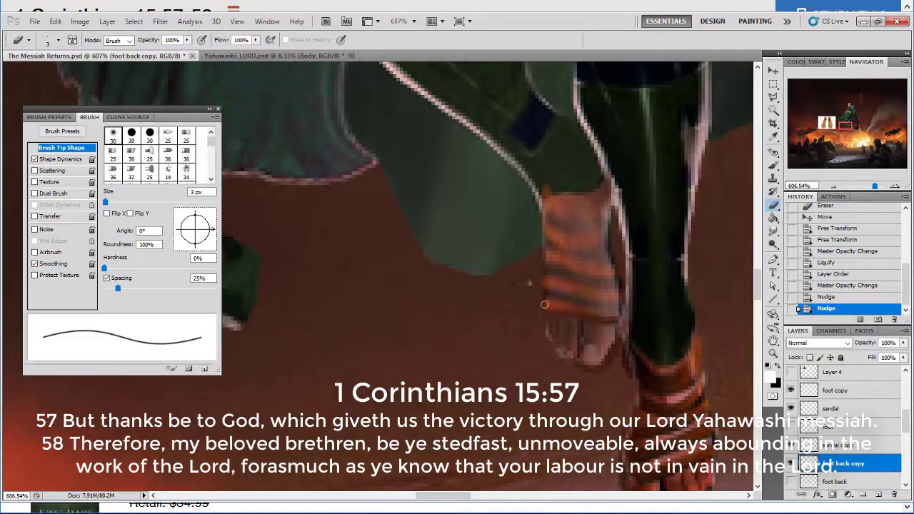
pyautogui.moveTo(619, 277); pyautogui.dragTo(551, 256)
pyautogui.moveTo(550, 257); pyautogui.dragTo(619, 267)
pyautogui.moveTo(609, 234); pyautogui.dragTo(547, 247)
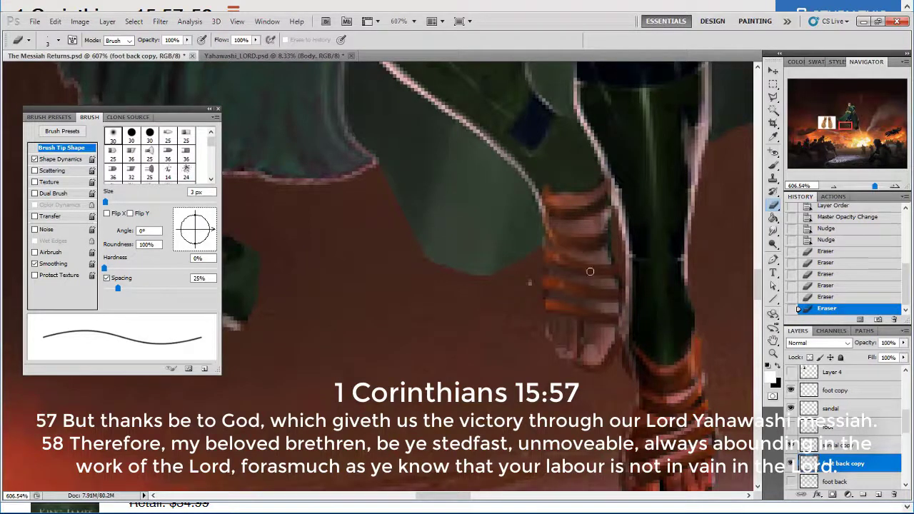
# Restore the sandal copy to 100% opacity, place it below foot back copy, and touch up its ankle edge.
pyautogui.moveTo(892, 371); pyautogui.dragTo(903, 352)
pyautogui.moveTo(863, 445); pyautogui.dragTo(863, 471)
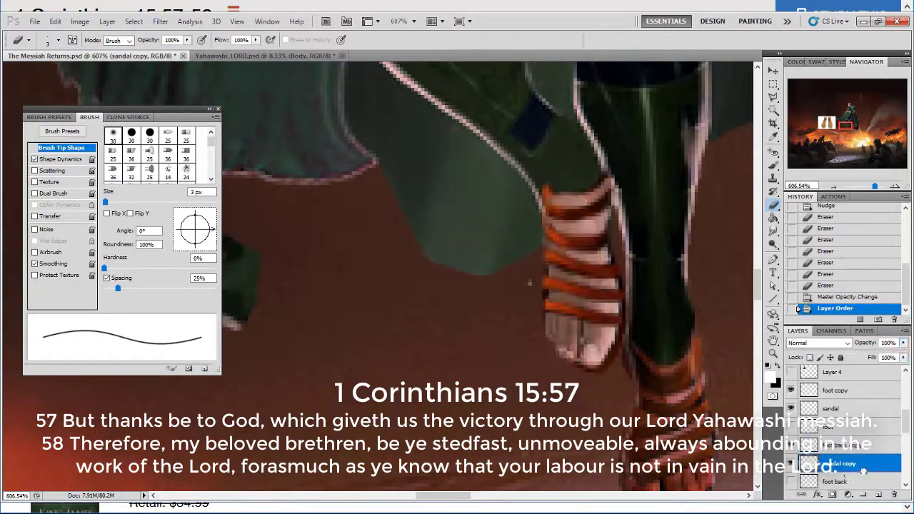
pyautogui.click(543, 193)
# Raise the foot back copy's saturation to +33 with Hue/Saturation.
pyautogui.scroll(-2, 805, 449)
pyautogui.click(844, 409)
pyautogui.hotkey('ctrl', 'u')
pyautogui.moveTo(774, 220); pyautogui.dragTo(794, 220)
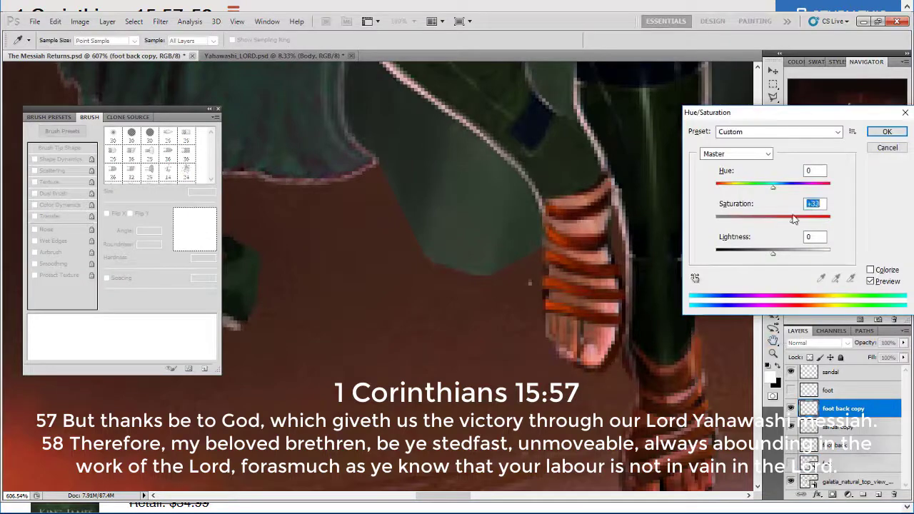
pyautogui.press('Return')
# Darken the foot back copy's midtones with Levels and refine it with another Hue/Saturation and Levels pass.
pyautogui.hotkey('ctrl', 'l')
pyautogui.moveTo(726, 206)
pyautogui.mouseDown()
pyautogui.moveTo(747, 206)
pyautogui.moveTo(758, 220)
pyautogui.moveTo(743, 206)
pyautogui.mouseUp()
pyautogui.press('Return')
pyautogui.hotkey('ctrl', 'u')
pyautogui.press('Return')
pyautogui.hotkey('ctrl', 'l')
pyautogui.press('Return')
# Hide the galatia sandals picture layer.
pyautogui.click(833, 187)
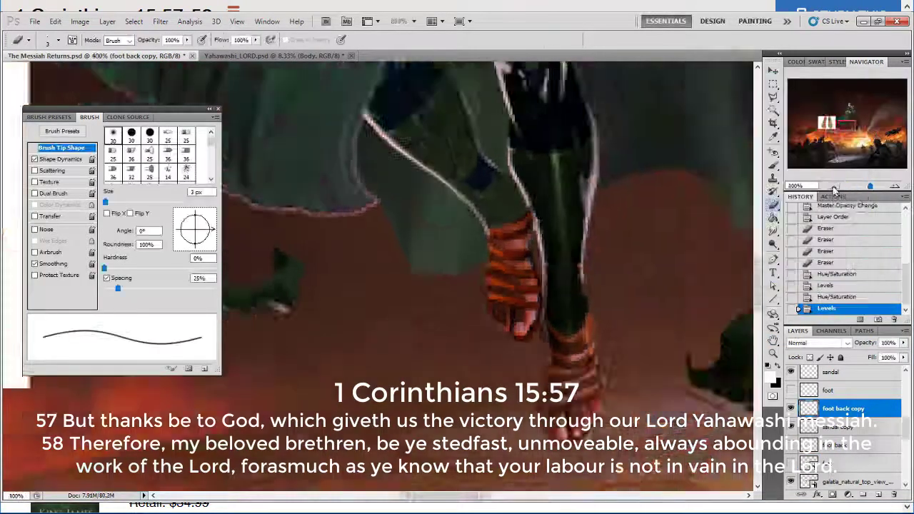
pyautogui.click(833, 186)
pyautogui.click(833, 187)
pyautogui.scroll(2, 833, 187)
pyautogui.click(791, 481)
# Group all of the figure's layers and name the group Yahawashi.
pyautogui.scroll(-4, 846, 476)
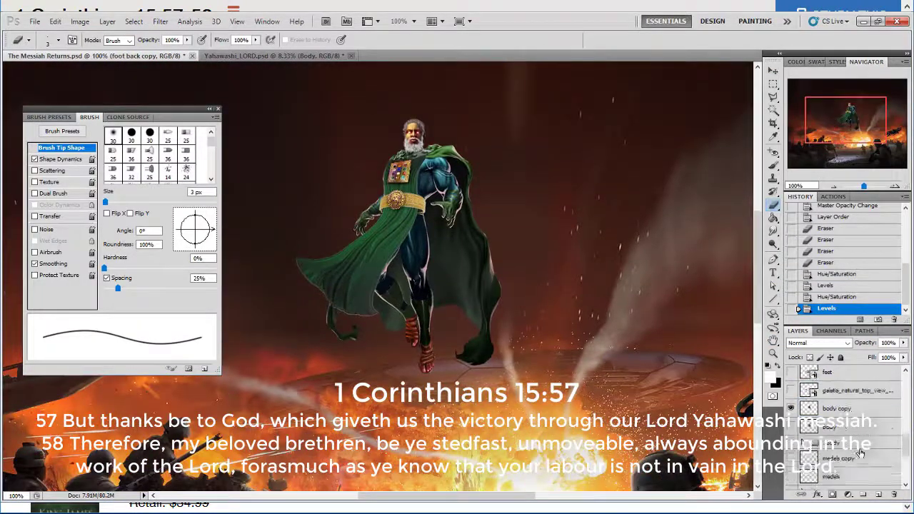
pyautogui.click(790, 436)
pyautogui.click(791, 435)
pyautogui.keyDown('ctrl'); pyautogui.click(833, 401); pyautogui.keyUp('ctrl')
pyautogui.scroll(8, 833, 402)
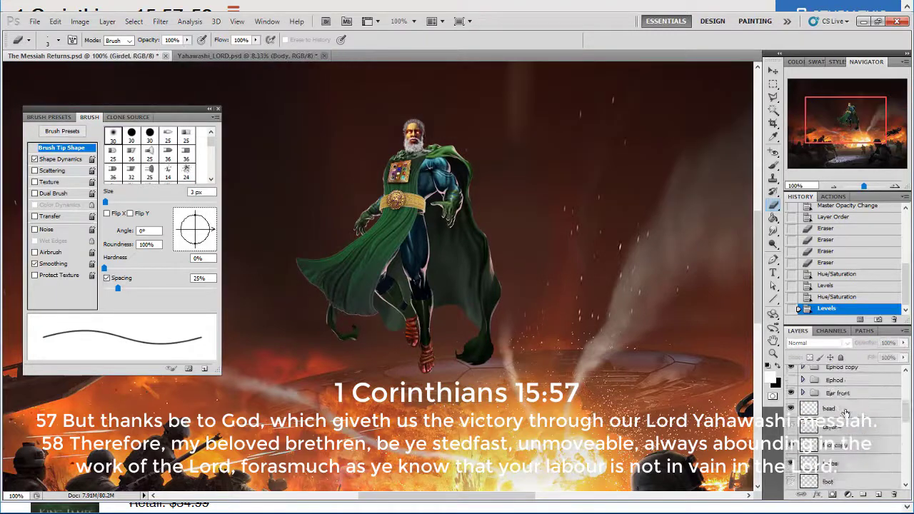
pyautogui.keyDown('shift'); pyautogui.click(829, 392); pyautogui.keyUp('shift')
pyautogui.hotkey('ctrl', 'g')
pyautogui.doubleClick(837, 372)
pyautogui.write('Yahawashi')
pyautogui.press('Return')
# Reposition the grouped figure within the battle scene and close the brush settings.
pyautogui.moveTo(863, 186); pyautogui.dragTo(861, 186)
pyautogui.click(790, 406)
pyautogui.moveTo(390, 235)
pyautogui.mouseDown()
pyautogui.moveTo(465, 143)
pyautogui.moveTo(408, 238)
pyautogui.mouseUp()
pyautogui.press('F5')
pyautogui.moveTo(501, 178); pyautogui.dragTo(511, 166)
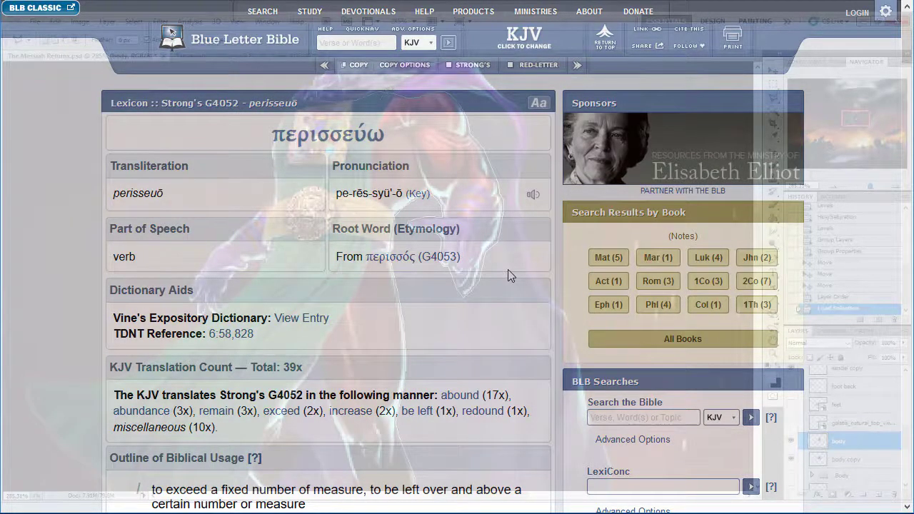
pyautogui.scroll(-5, 508, 272)
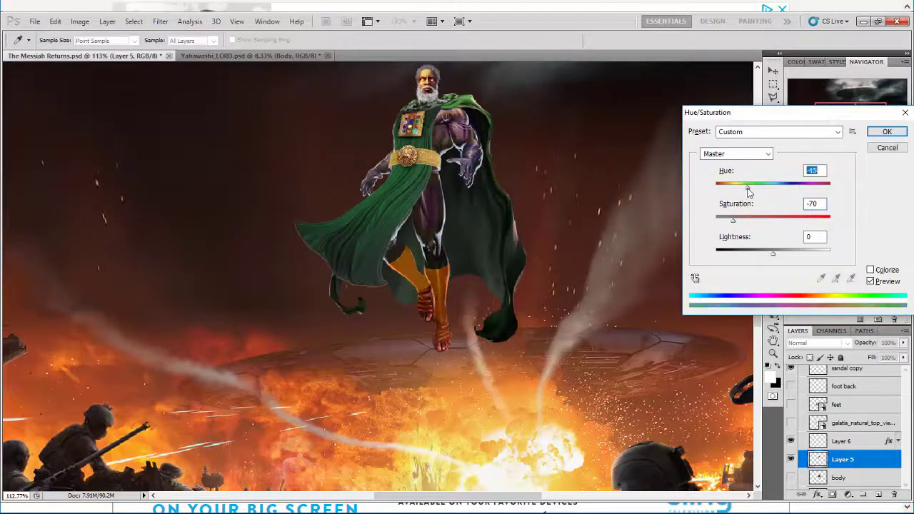
# Apply Hue/Saturation to Layer 5 with hue -45 and saturation -70.
pyautogui.click(886, 132)
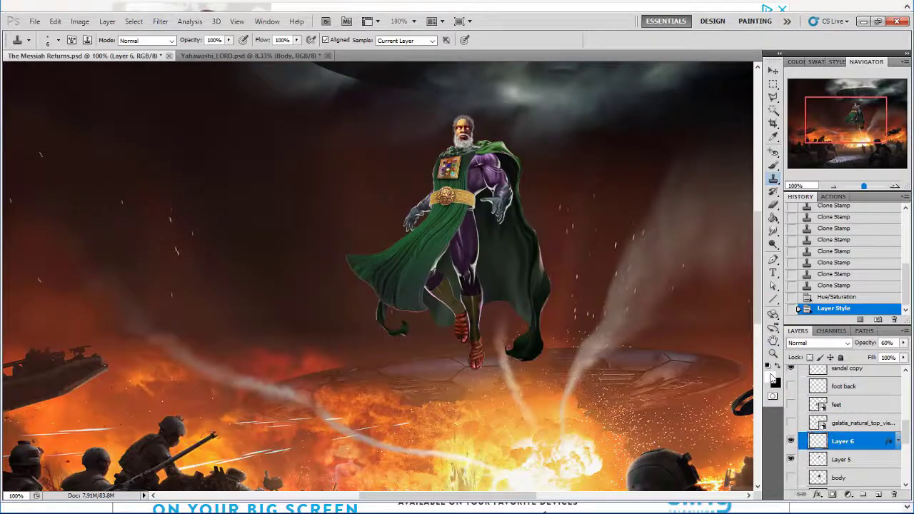
# Try recolouring the legs on Layer 6 with Hue/Saturation, using a positive hue shift and saturation -46.
pyautogui.hotkey('ctrl', 'u')
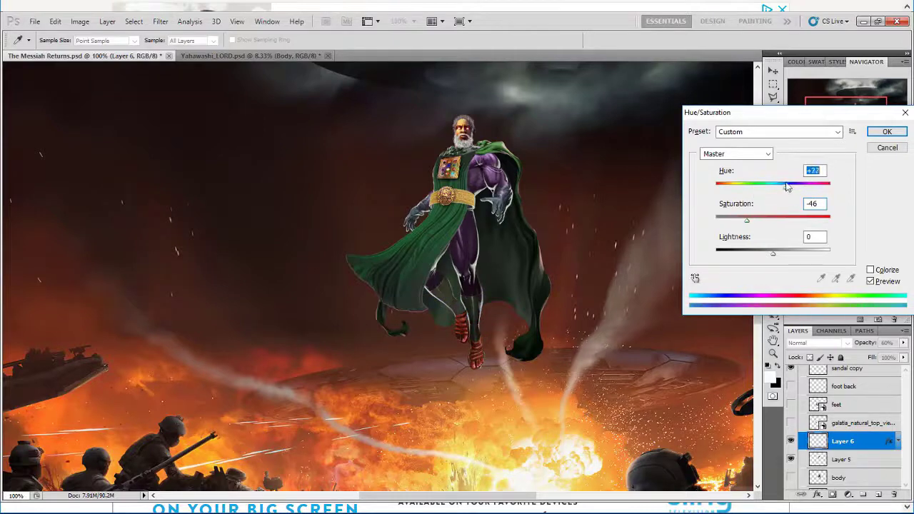
pyautogui.click(885, 131)
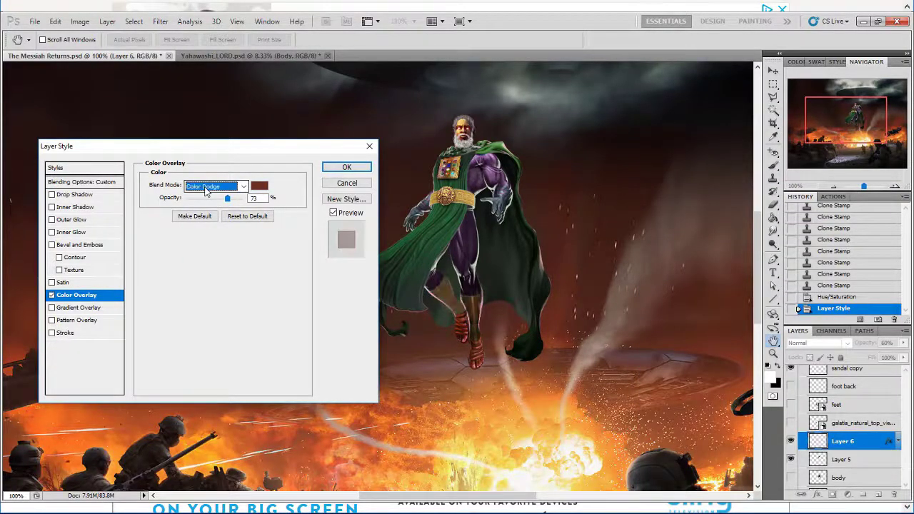
# Set Layer 6's Color Overlay to Linear Light at 73% opacity with a dark orange-brown colour.
pyautogui.click(259, 186)
pyautogui.click(762, 345)
pyautogui.click(757, 378)
pyautogui.click(808, 446)
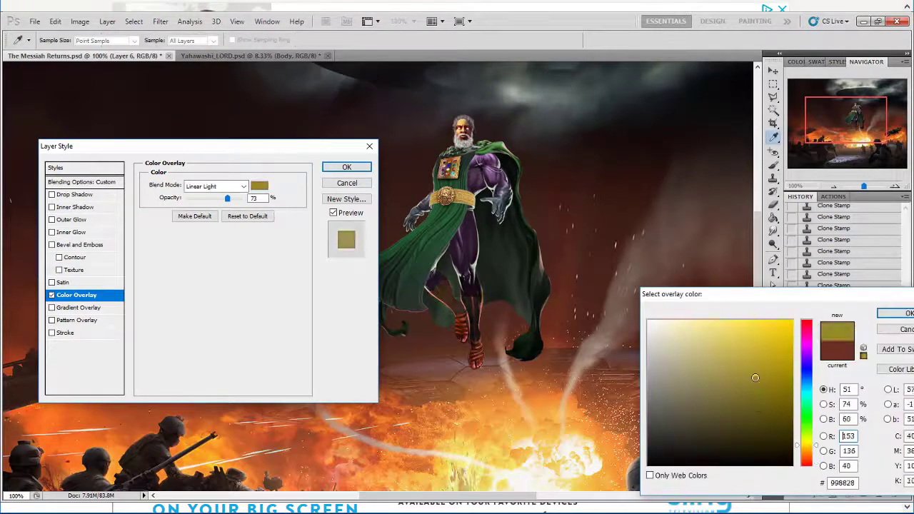
pyautogui.click(754, 392)
pyautogui.click(807, 452)
pyautogui.press('Return')
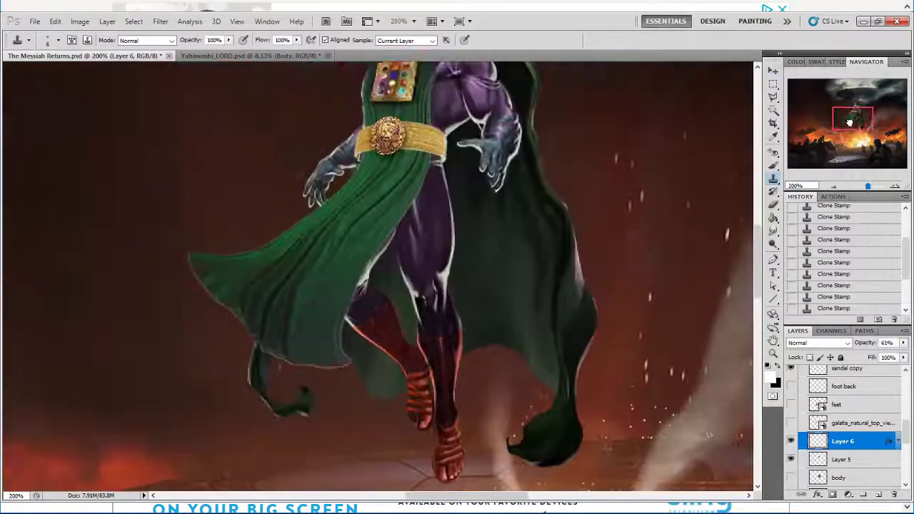
# Rename Layer 5 as body.
pyautogui.click(843, 461)
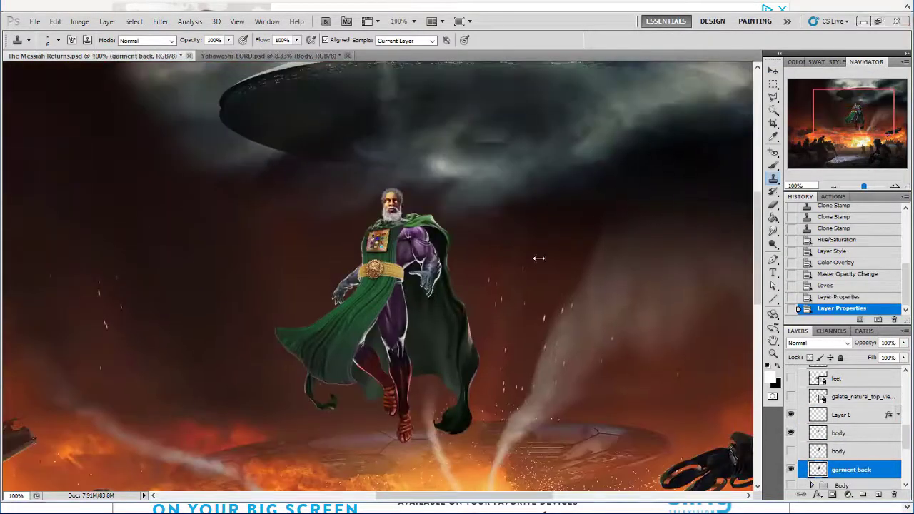
# Rename Layer 6 as Armour leg and the hidden original body layer as body orig.
pyautogui.scroll(2, 340, 283)
pyautogui.scroll(-5, 302, 304)
pyautogui.scroll(1, 306, 310)
pyautogui.scroll(-1, 862, 451)
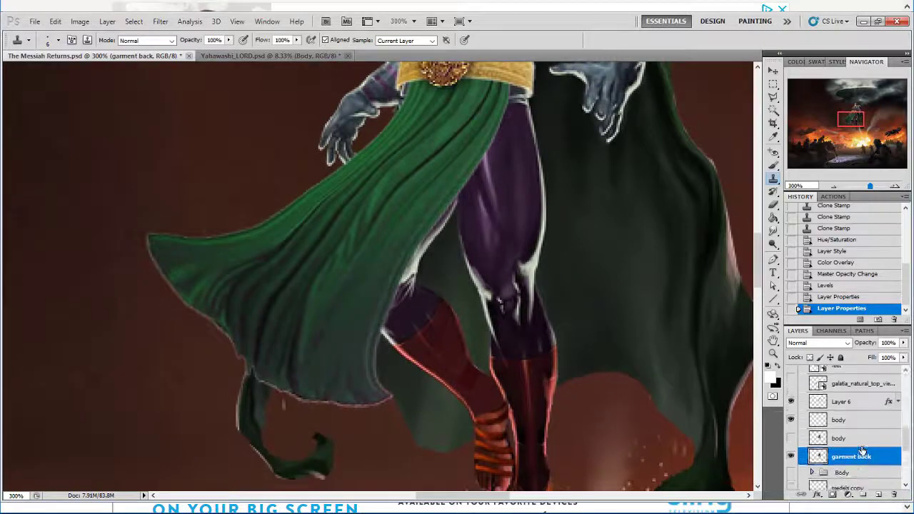
pyautogui.scroll(1, 862, 452)
pyautogui.doubleClick(844, 428)
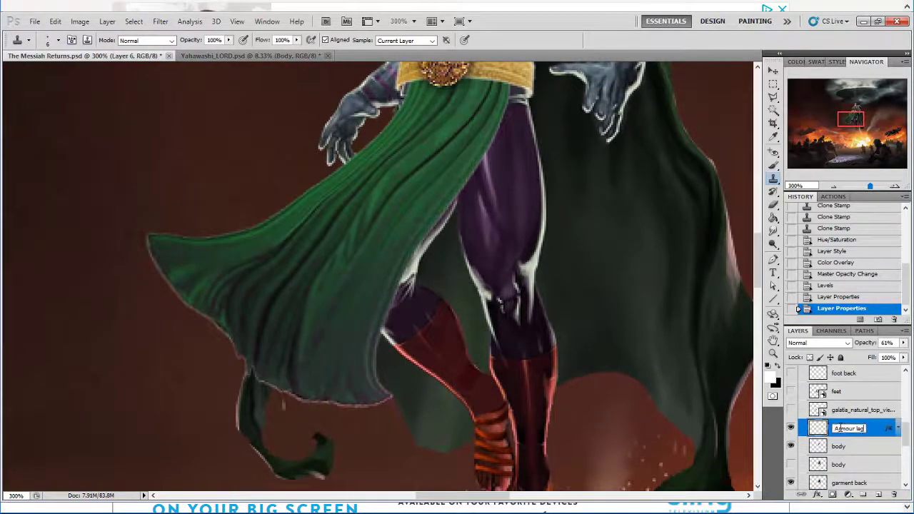
pyautogui.press('Return')
pyautogui.click(850, 447)
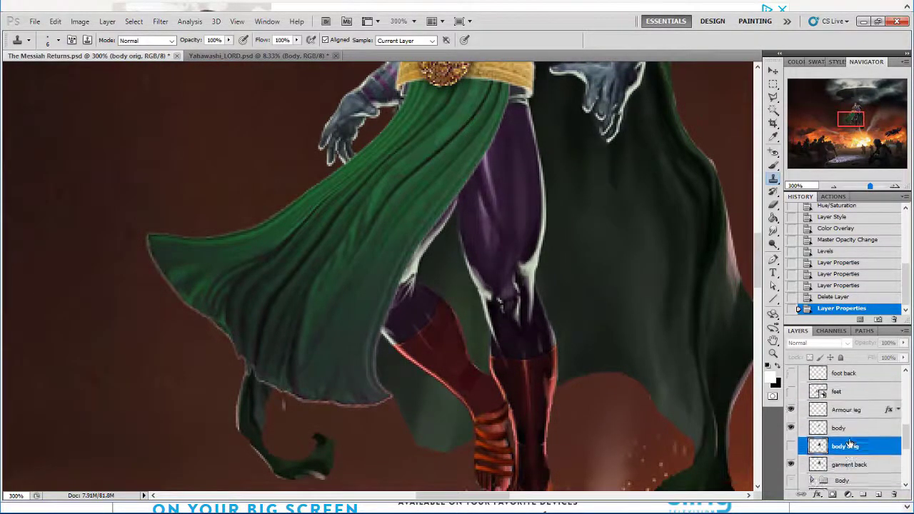
# Delete the hidden feet and foot back layers above Armour leg.
pyautogui.scroll(2, 850, 444)
pyautogui.click(853, 429)
pyautogui.press('Delete')
pyautogui.click(853, 427)
pyautogui.press('Delete')
pyautogui.scroll(3, 853, 450)
# Expand the Gar front group, try the existing fringes layer near the garment's hem, and hide it again.
pyautogui.click(859, 439)
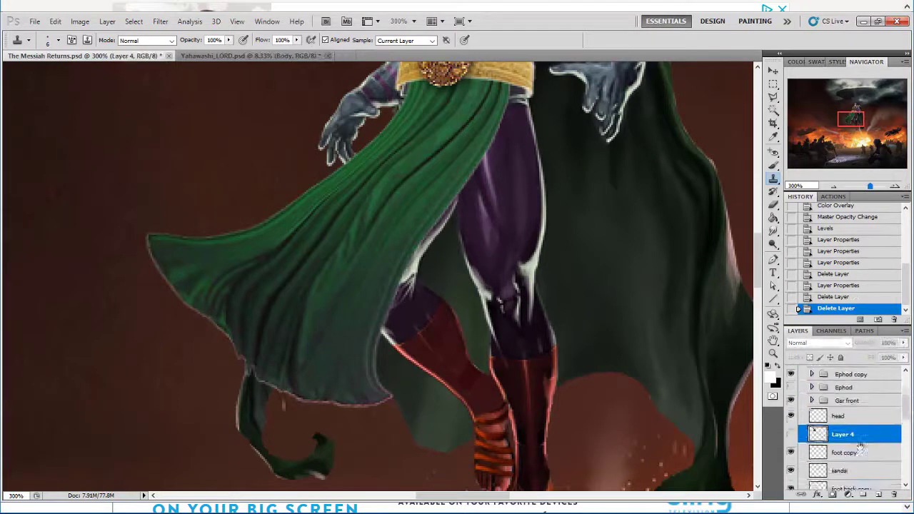
pyautogui.scroll(1, 860, 447)
pyautogui.click(843, 428)
pyautogui.click(812, 427)
pyautogui.click(851, 443)
pyautogui.click(791, 442)
pyautogui.scroll(-3, 704, 387)
pyautogui.moveTo(704, 386); pyautogui.dragTo(638, 426)
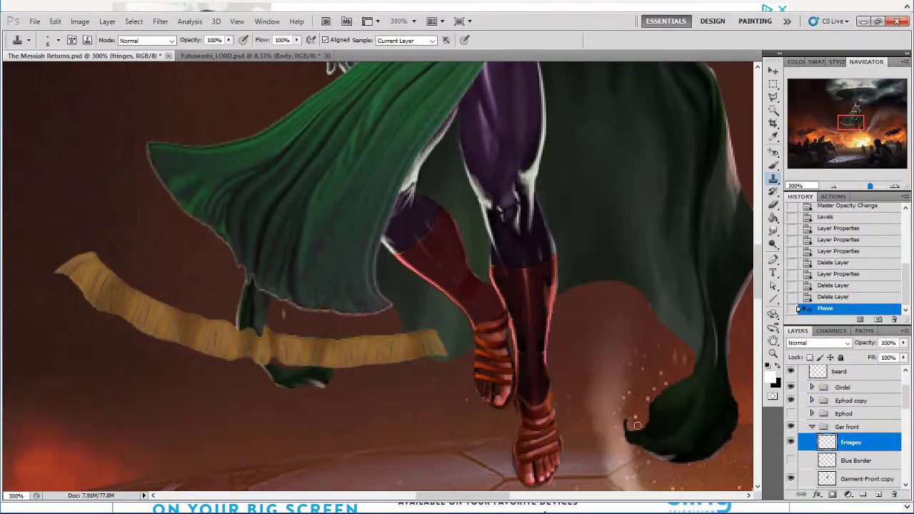
pyautogui.moveTo(447, 352)
pyautogui.mouseDown()
pyautogui.moveTo(406, 329)
pyautogui.moveTo(343, 336)
pyautogui.mouseUp()
pyautogui.click(790, 443)
pyautogui.scroll(3, 227, 290)
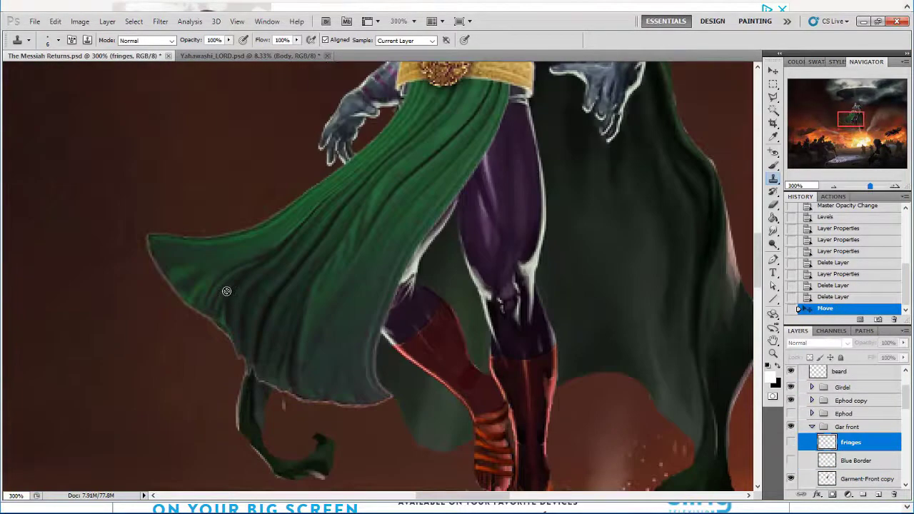
# Pick a grass-like 134 px Clone Stamp tip and try it on a new layer in the Gar front group.
pyautogui.click(58, 40)
pyautogui.moveTo(131, 136); pyautogui.dragTo(132, 152)
pyautogui.click(115, 143)
pyautogui.click(72, 40)
pyautogui.click(87, 40)
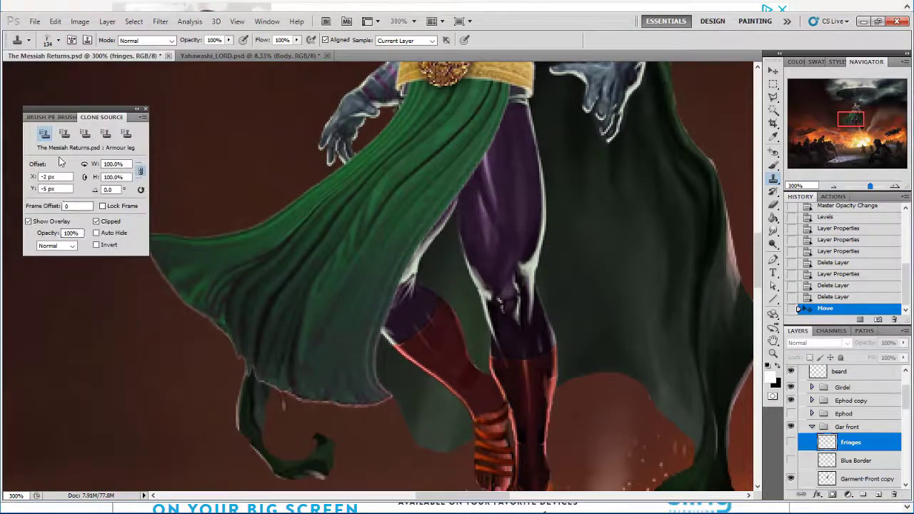
pyautogui.click(67, 117)
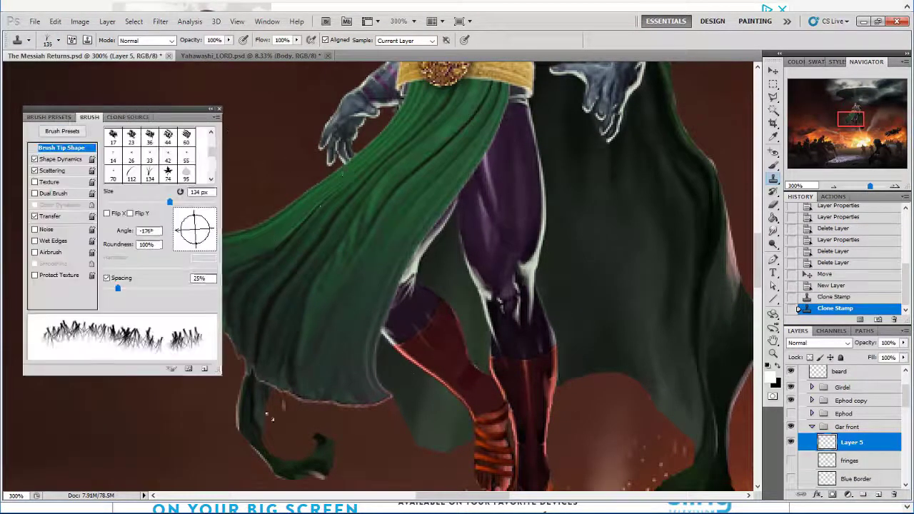
pyautogui.moveTo(220, 371); pyautogui.dragTo(269, 371)
# Reduce the Clone Stamp tip to 40 px, with 26% minimum diameter and a scattering count of 5.
pyautogui.press('[')
pyautogui.press('[')
pyautogui.press('[')
pyautogui.press('[')
pyautogui.press('[')
pyautogui.press('[')
pyautogui.press('[')
pyautogui.press('[')
pyautogui.click(67, 159)
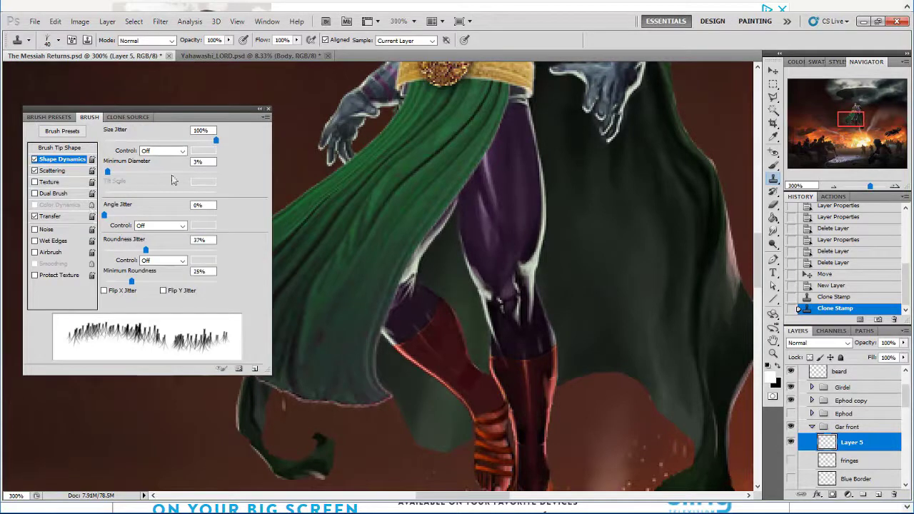
pyautogui.click(161, 152)
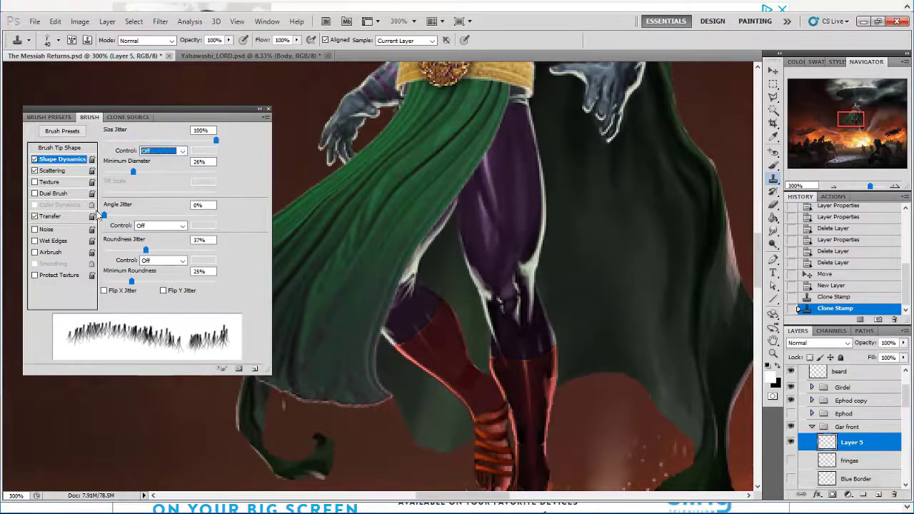
pyautogui.click(54, 171)
pyautogui.moveTo(105, 175); pyautogui.dragTo(153, 175)
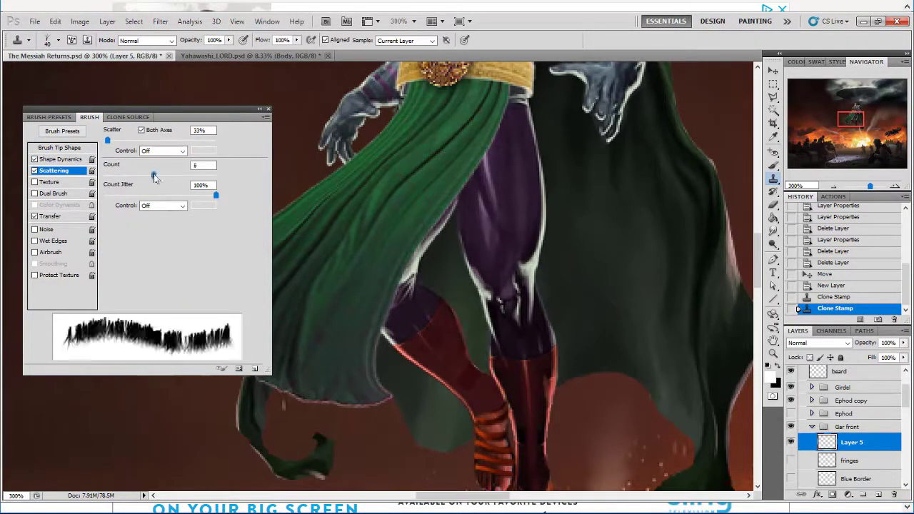
# Try the curved 112 tip at 10 px with 77% size jitter and 32% minimum diameter, and undo the test stroke.
pyautogui.click(71, 148)
pyautogui.scroll(3, 229, 157)
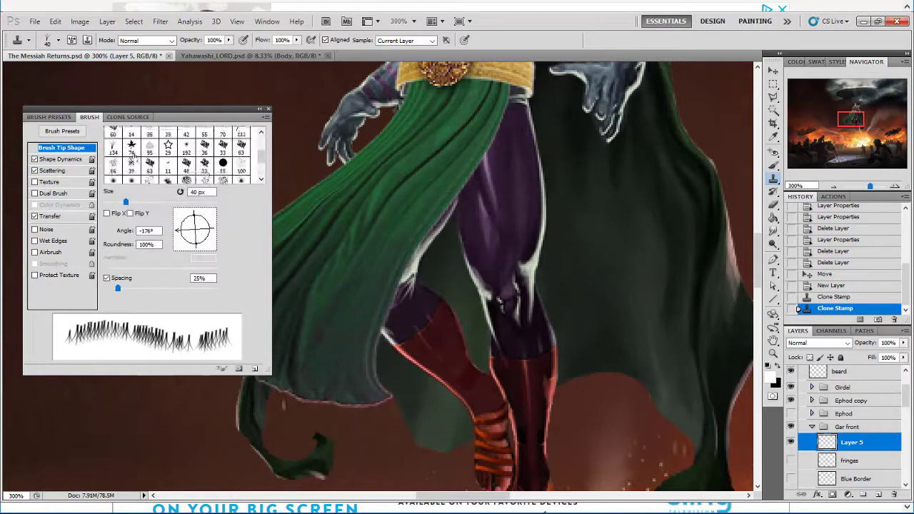
pyautogui.click(241, 137)
pyautogui.click(67, 159)
pyautogui.press('[')
pyautogui.press('[')
pyautogui.press('[')
pyautogui.press('[')
pyautogui.press('[')
pyautogui.click(206, 419)
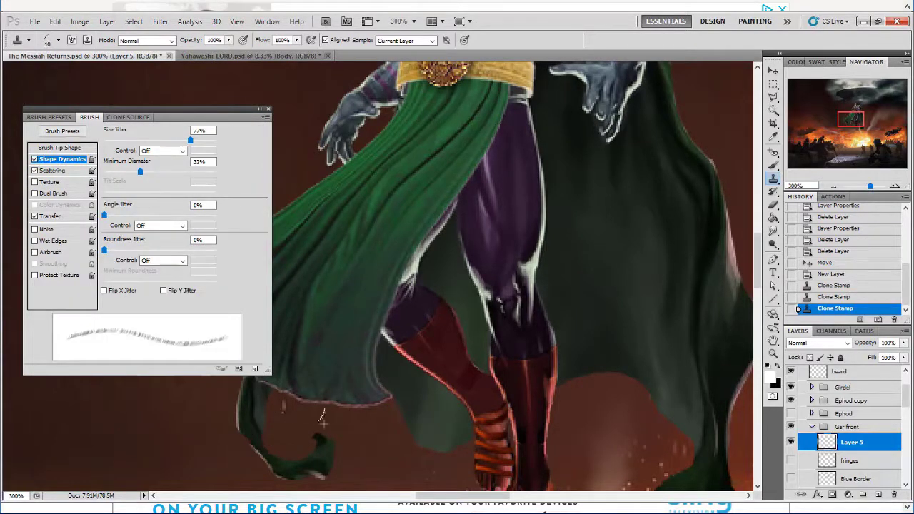
pyautogui.hotkey('ctrl', 'z')
# Switch to the Brush tool and set the foreground colour to pale gold dacc88.
pyautogui.click(773, 165)
pyautogui.click(811, 163)
pyautogui.click(770, 378)
pyautogui.click(806, 450)
pyautogui.click(732, 344)
pyautogui.click(806, 446)
pyautogui.click(702, 340)
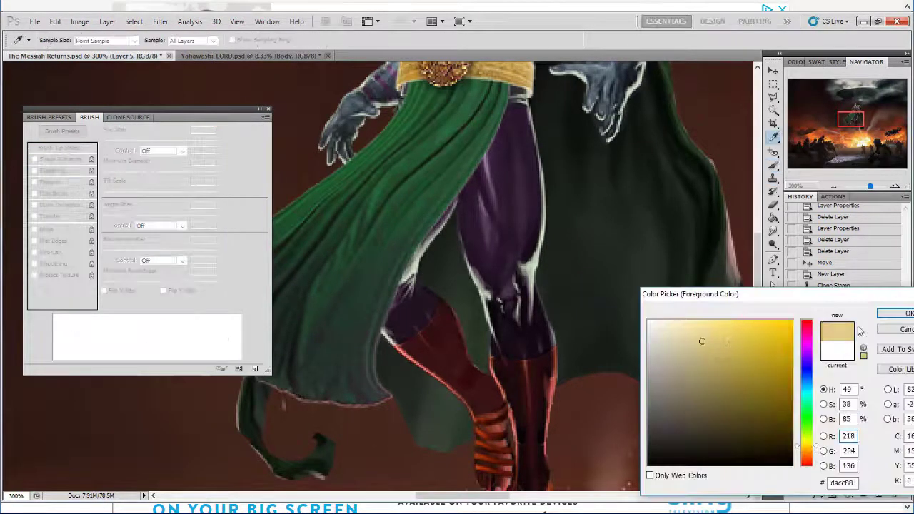
pyautogui.click(896, 313)
# Undo the remaining clone strokes, try a 15 px brush stroke across the lower garment and undo it.
pyautogui.hotkey('ctrl', 'alt', 'z')
pyautogui.hotkey('ctrl', 'alt', 'z')
pyautogui.moveTo(325, 361); pyautogui.dragTo(534, 399)
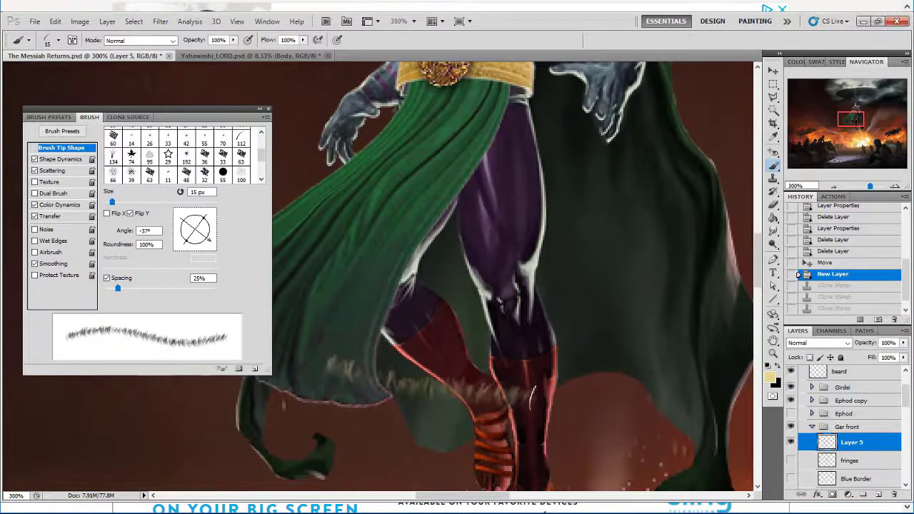
pyautogui.hotkey('ctrl', 'z')
# Configure the brush with 45 px size, 42% size jitter, 52% minimum diameter, 0% angle and roundness jitter, and angle control set to Rotation.
pyautogui.scroll(1, 404, 196)
pyautogui.moveTo(112, 202); pyautogui.dragTo(120, 202)
pyautogui.click(62, 160)
pyautogui.click(55, 171)
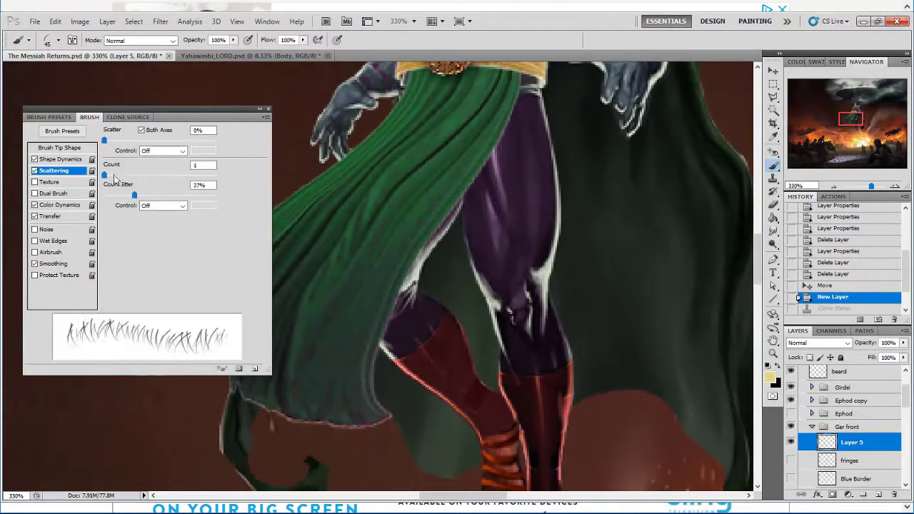
pyautogui.press('Up')
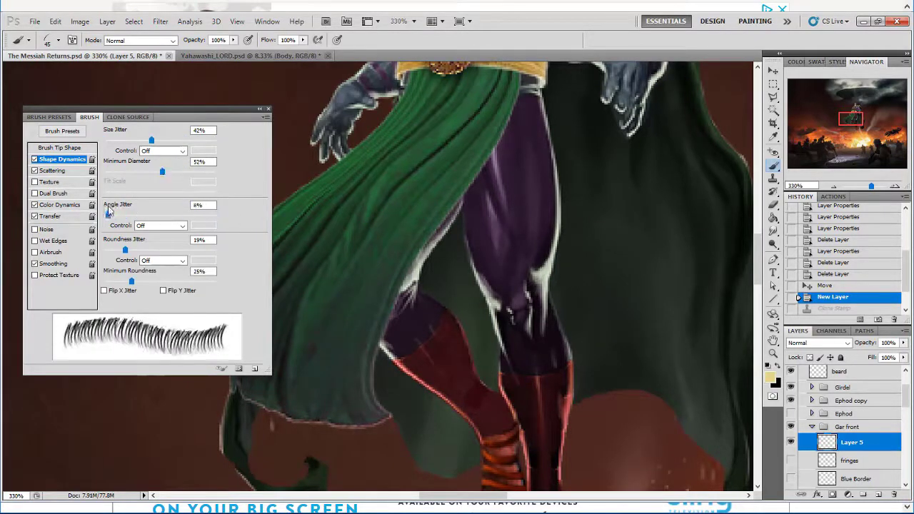
pyautogui.click(164, 226)
pyautogui.click(159, 281)
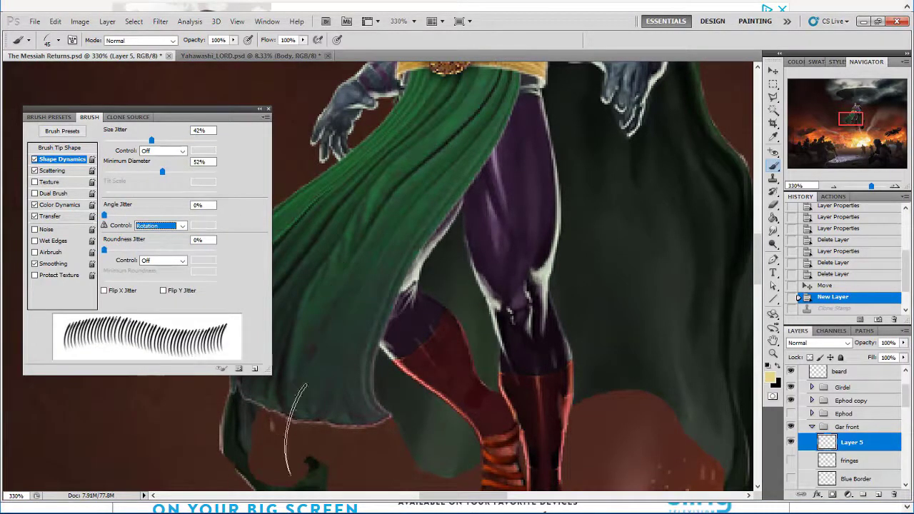
# Reduce the brush to 9 px and paint a pale gold fringe along the front garment's bottom hem on Layer 5.
pyautogui.press('[')
pyautogui.press('[')
pyautogui.press('[')
pyautogui.press('[')
pyautogui.press('[')
pyautogui.press('[')
pyautogui.press('[')
pyautogui.press('[')
pyautogui.moveTo(400, 414)
pyautogui.mouseDown()
pyautogui.moveTo(343, 433)
pyautogui.moveTo(266, 413)
pyautogui.mouseUp()
pyautogui.scroll(4, 271, 418)
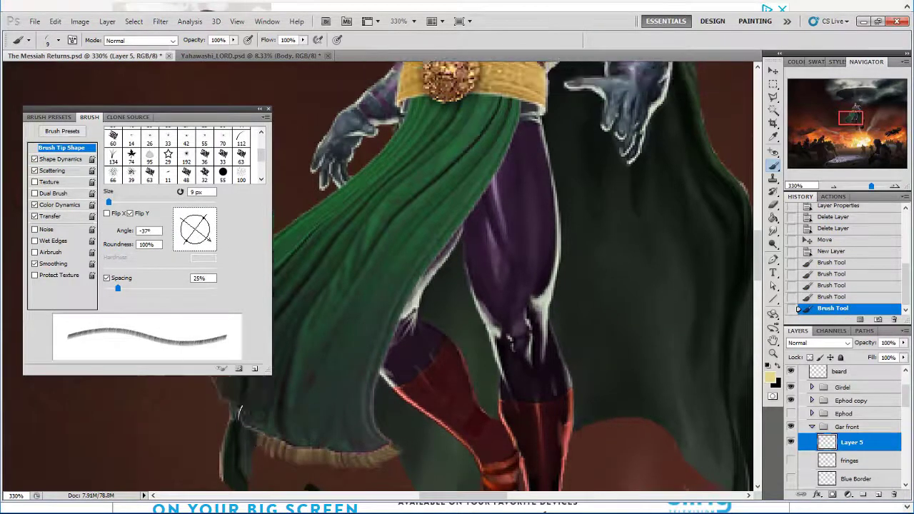
# Continue the fringe up the front garment's flared side edge, adjusting the brush tip's angle to follow the hem.
pyautogui.moveTo(210, 240); pyautogui.dragTo(208, 243)
pyautogui.moveTo(455, 306); pyautogui.dragTo(393, 240)
pyautogui.moveTo(209, 243); pyautogui.dragTo(204, 248)
pyautogui.moveTo(393, 246); pyautogui.dragTo(342, 188)
pyautogui.moveTo(205, 247); pyautogui.dragTo(202, 249)
pyautogui.moveTo(347, 185); pyautogui.dragTo(278, 129)
pyautogui.moveTo(353, 168); pyautogui.dragTo(591, 340)
pyautogui.moveTo(522, 300)
pyautogui.mouseDown()
pyautogui.moveTo(438, 231)
pyautogui.moveTo(411, 182)
pyautogui.moveTo(404, 120)
pyautogui.mouseUp()
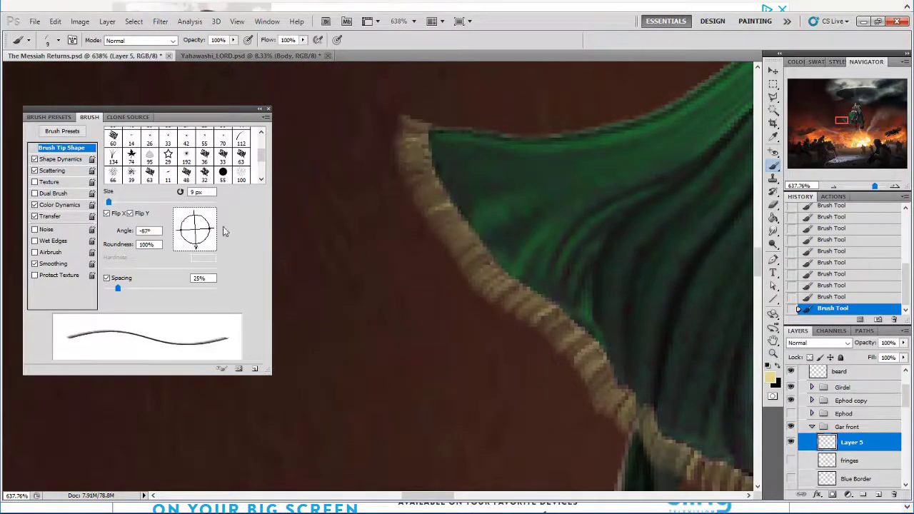
# Paint the fringe along the cape's lower edges and clean up stray strokes with a 3 px eraser.
pyautogui.moveTo(423, 300); pyautogui.dragTo(422, 161)
pyautogui.scroll(-3, 378, 276)
pyautogui.moveTo(696, 433)
pyautogui.mouseDown()
pyautogui.moveTo(575, 308)
pyautogui.moveTo(403, 261)
pyautogui.mouseUp()
pyautogui.press('[')
pyautogui.press('[')
pyautogui.press('[')
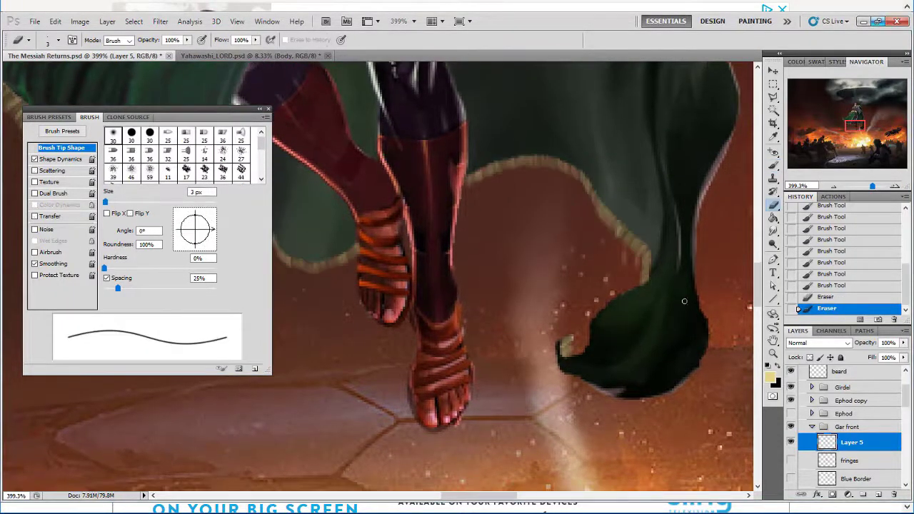
pyautogui.scroll(-5, 408, 249)
pyautogui.scroll(5, 408, 249)
# Rename Layer 5 as fringes and add a new layer named blue above it.
pyautogui.doubleClick(850, 443)
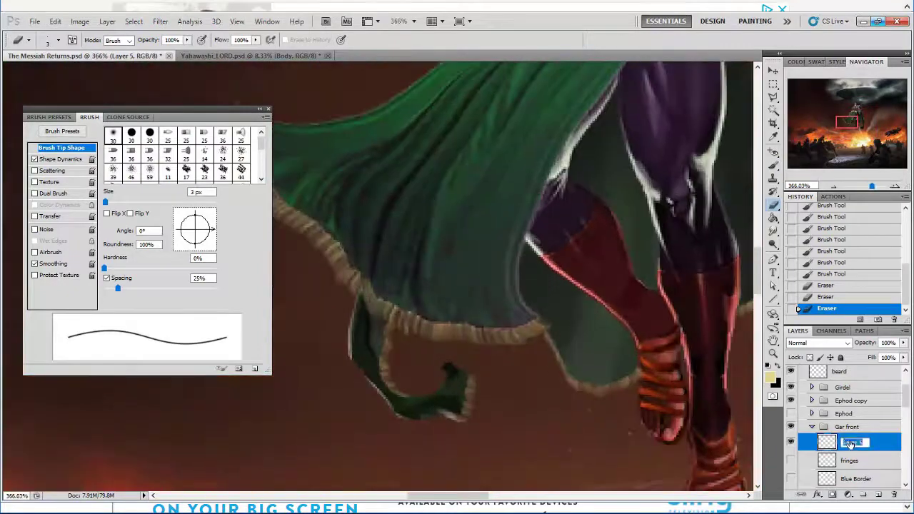
pyautogui.write('fringes')
pyautogui.press('Return')
pyautogui.hotkey('ctrl', 'shift', 'alt', 'n')
pyautogui.doubleClick(851, 442)
pyautogui.write('blue')
pyautogui.press('Return')
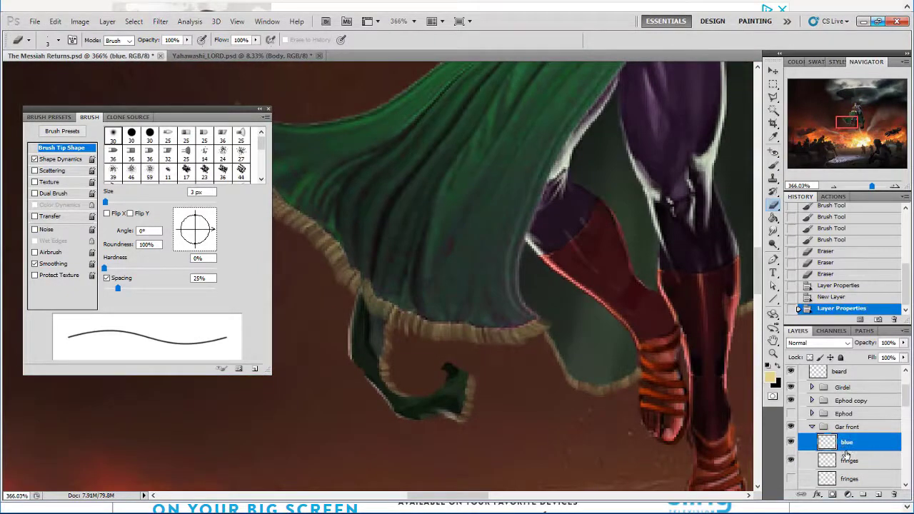
# Load the front garment's outline as a selection and set the brush colour to a saturated blue.
pyautogui.scroll(-2, 829, 456)
pyautogui.keyDown('ctrl'); pyautogui.click(829, 455); pyautogui.keyUp('ctrl')
pyautogui.press('b')
pyautogui.click(58, 40)
pyautogui.scroll(3, 316, 162)
pyautogui.click(770, 377)
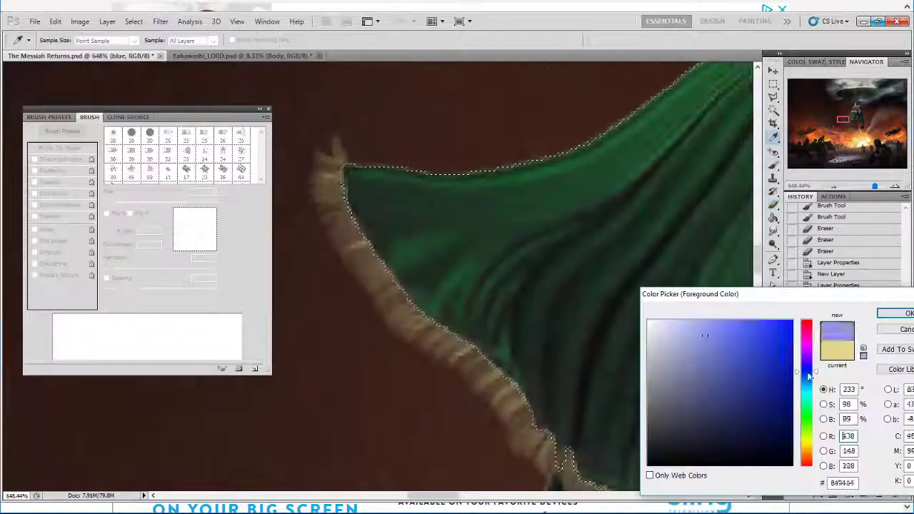
pyautogui.click(779, 357)
pyautogui.click(893, 314)
# Paint a thin blue border just inside the edges of the garment and cape on the blue layer.
pyautogui.moveTo(348, 169); pyautogui.dragTo(343, 187)
pyautogui.moveTo(411, 302)
pyautogui.mouseDown()
pyautogui.moveTo(529, 416)
pyautogui.moveTo(552, 456)
pyautogui.mouseUp()
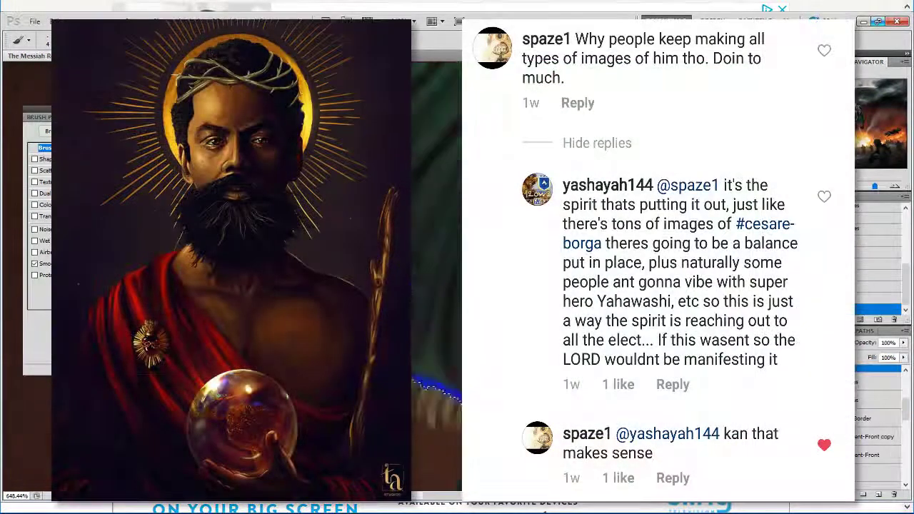
pyautogui.scroll(-5, 439, 265)
pyautogui.scroll(4, 440, 265)
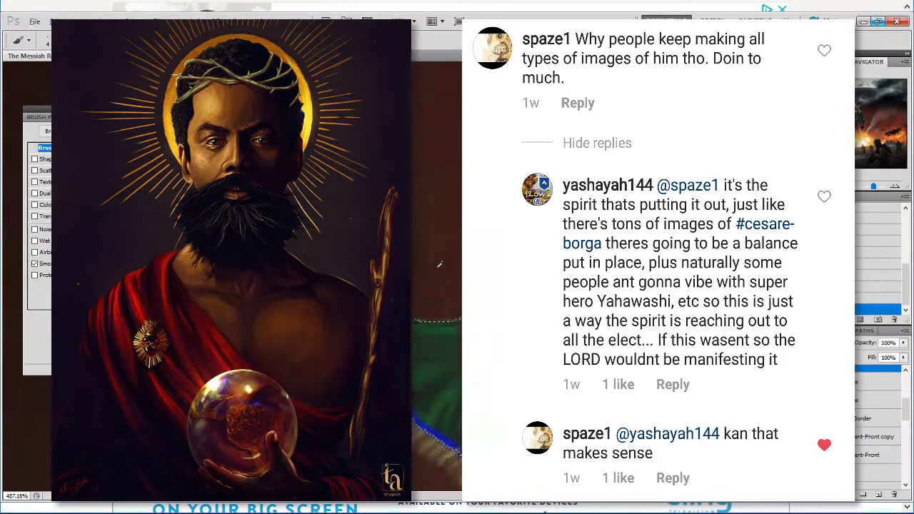
pyautogui.moveTo(414, 276); pyautogui.dragTo(443, 252)
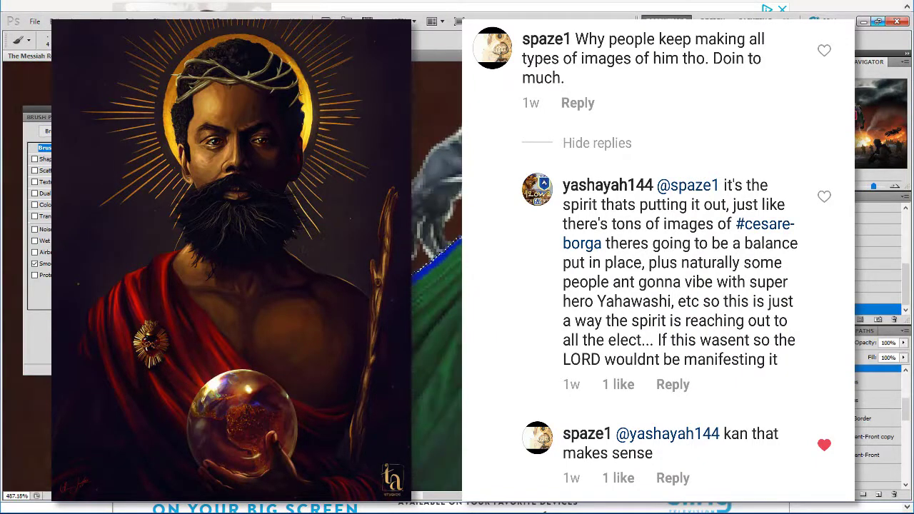
pyautogui.scroll(4, 436, 300)
pyautogui.scroll(5, 437, 322)
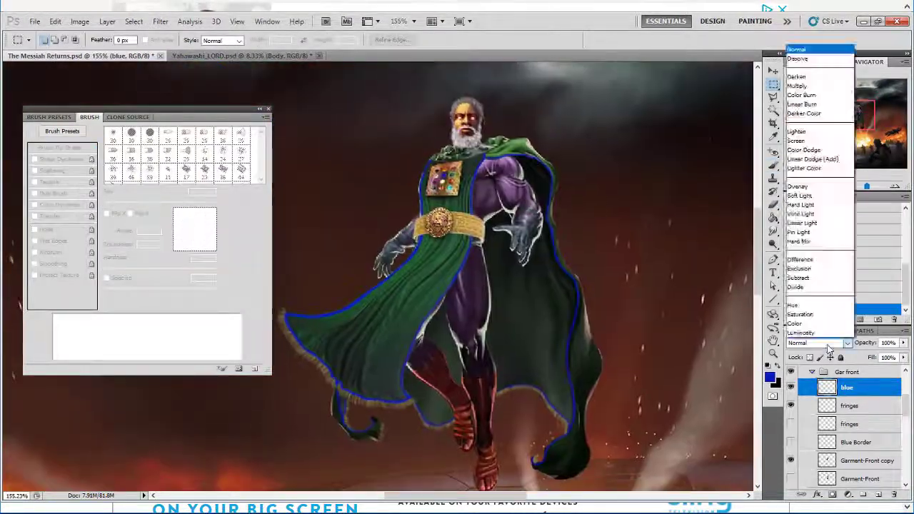
# Try several blending modes on the blue layer and settle on Pin Light.
pyautogui.click(828, 345)
pyautogui.scroll(-8, 827, 345)
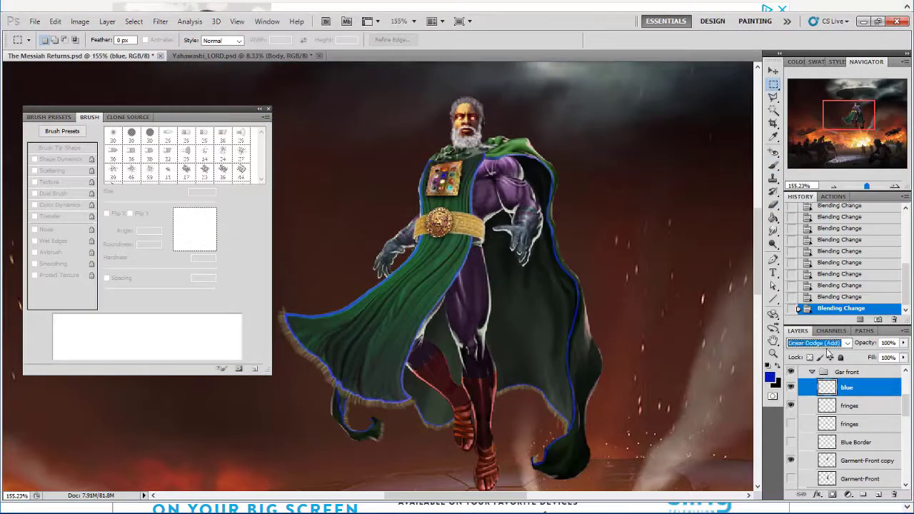
pyautogui.scroll(-2, 827, 346)
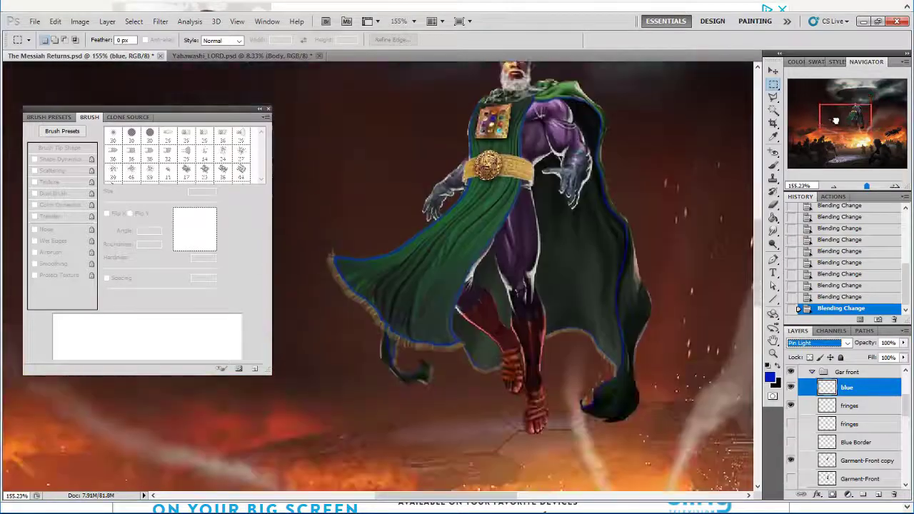
# Apply Levels to the sandal layer with black input 36 and midtone 0.65, and adjust the sandal copy layer with Levels too.
pyautogui.click(843, 442)
pyautogui.hotkey('ctrl', 'l')
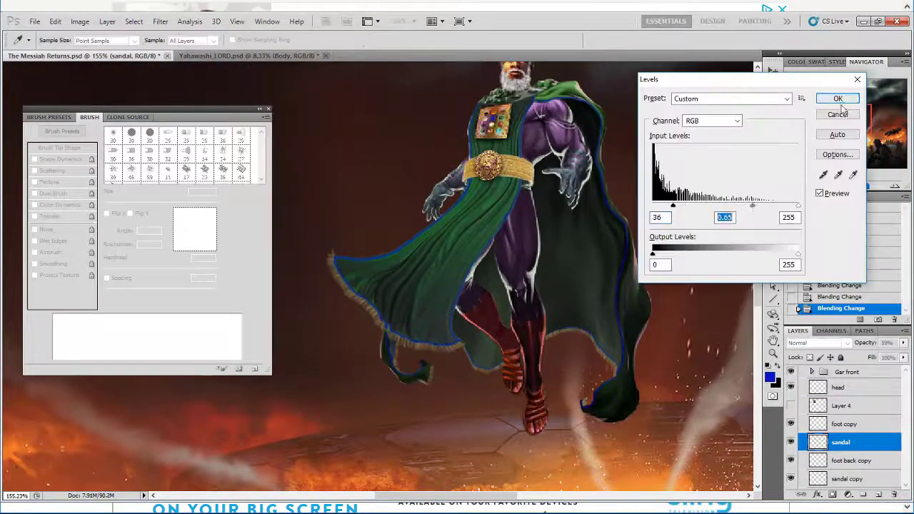
pyautogui.click(839, 103)
pyautogui.click(847, 479)
pyautogui.hotkey('ctrl', 'l')
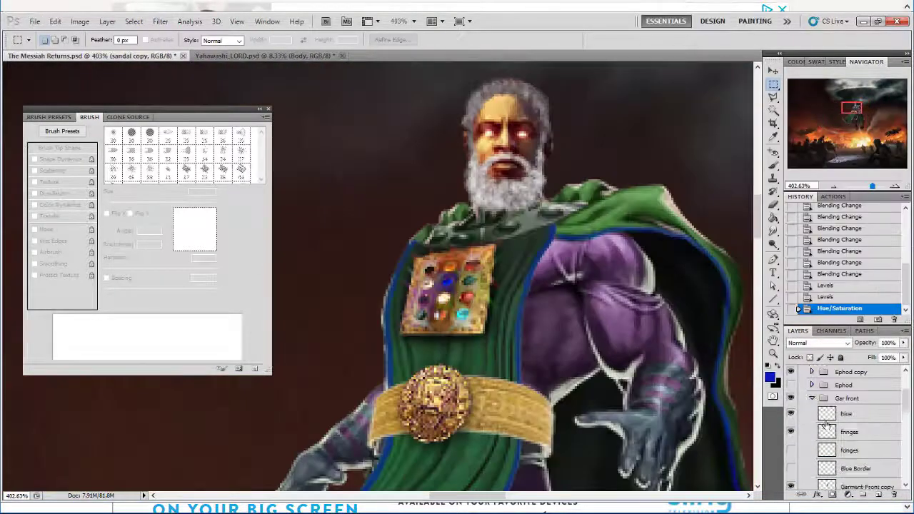
# Name a new layer above head color, paint the face dark brown within the head selection, and deselect.
pyautogui.doubleClick(845, 413)
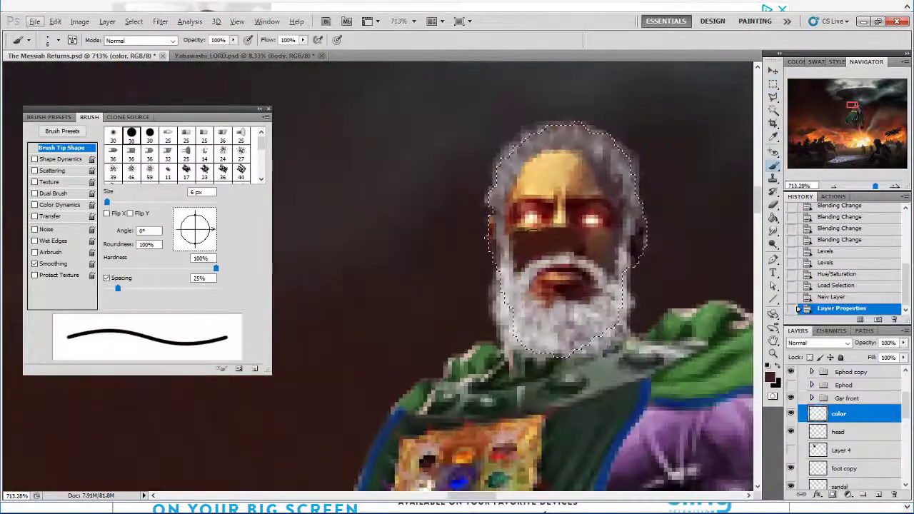
pyautogui.moveTo(543, 214)
pyautogui.mouseDown()
pyautogui.moveTo(526, 245)
pyautogui.moveTo(539, 173)
pyautogui.mouseUp()
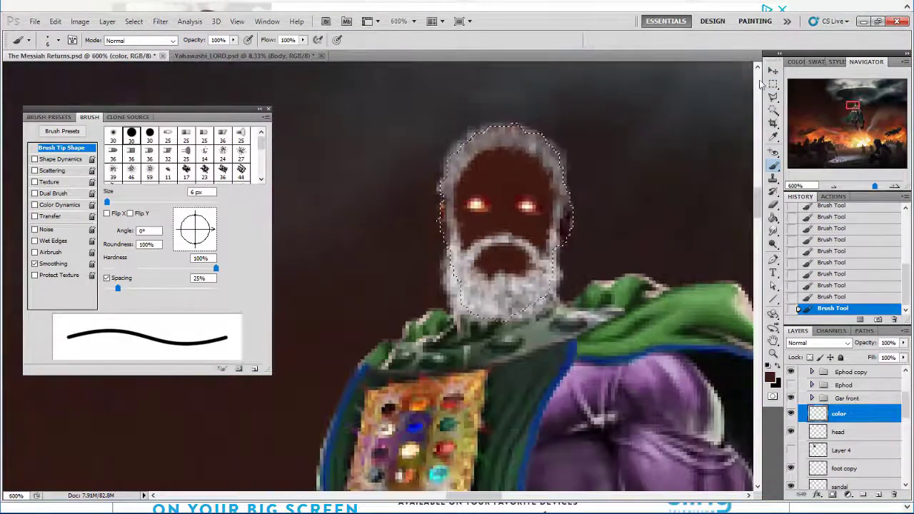
pyautogui.hotkey('ctrl', 'd')
# Try several blending modes on the color layer, including Hard Light and Saturation, and lower its opacity to 55%.
pyautogui.press('m')
pyautogui.scroll(-6, 828, 347)
pyautogui.scroll(4, 829, 346)
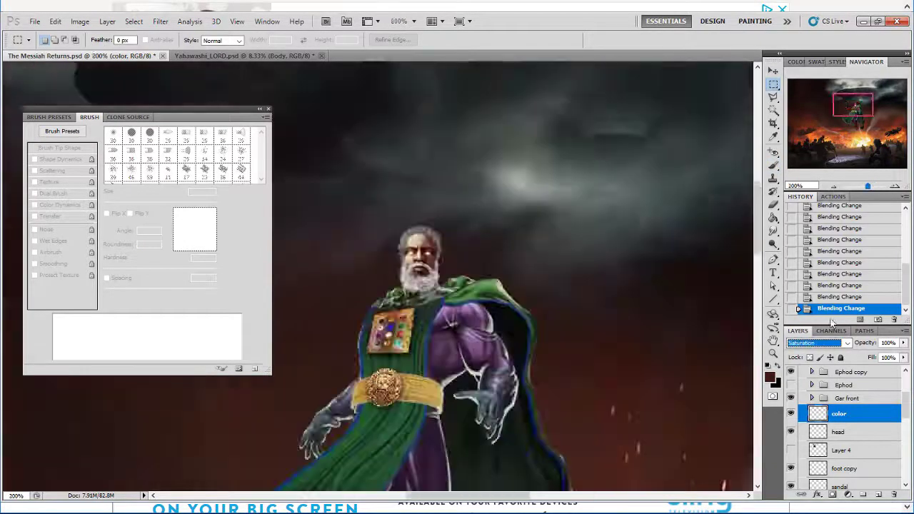
pyautogui.scroll(4, 820, 344)
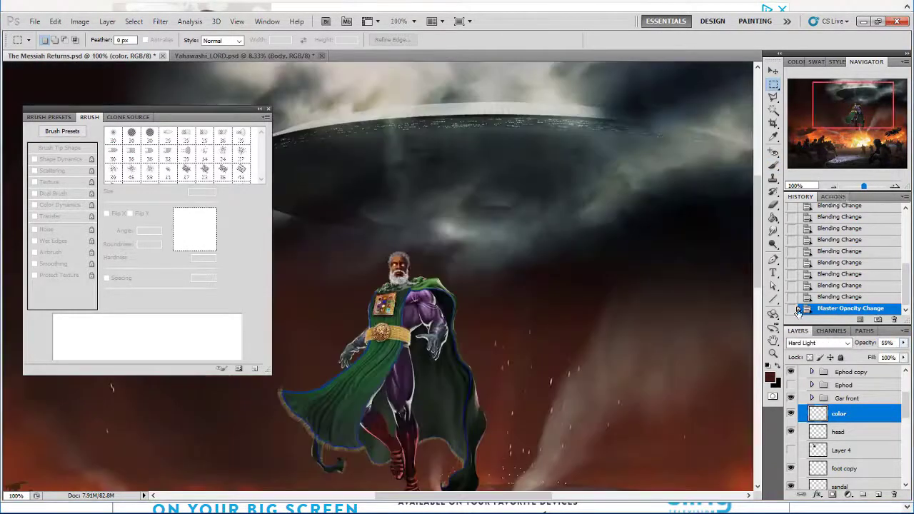
pyautogui.click(818, 344)
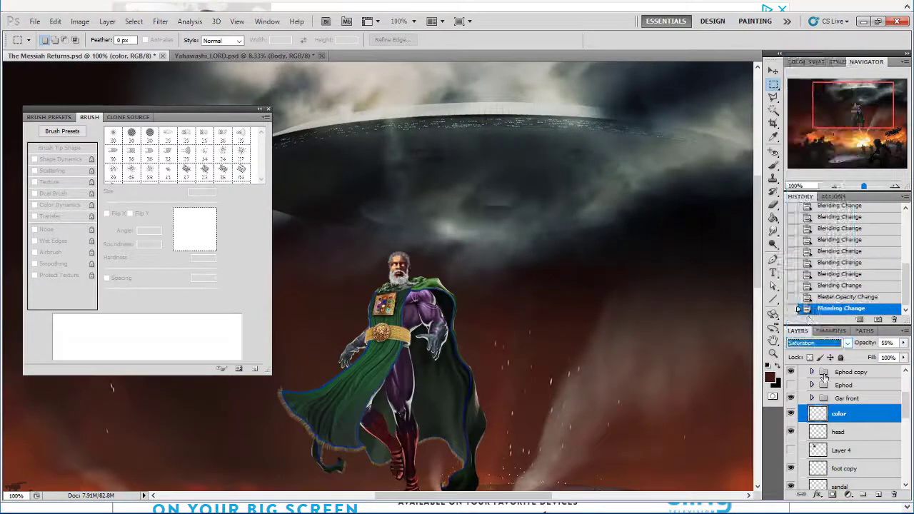
# Place the color and head layers directly beneath the beard layer and adjust the Hairs layer with Levels.
pyautogui.click(800, 268)
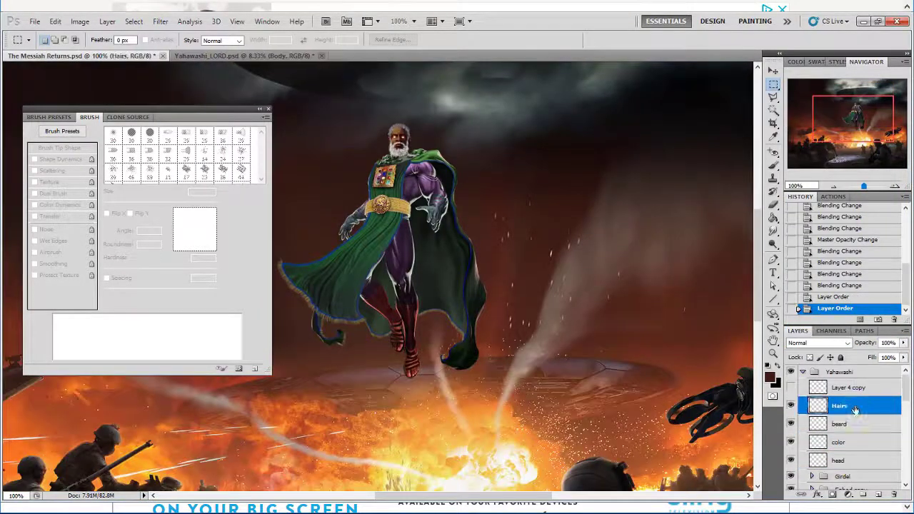
pyautogui.hotkey('ctrl', 'l')
pyautogui.press('Return')
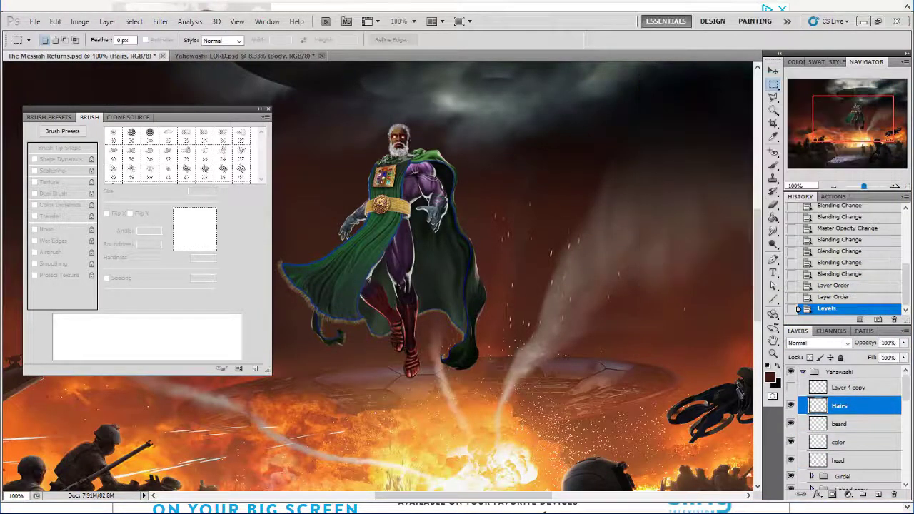
# Fit the placed halo image behind the figure's head and try several blending modes on it, returning to Normal.
pyautogui.hotkey('ctrl', 't')
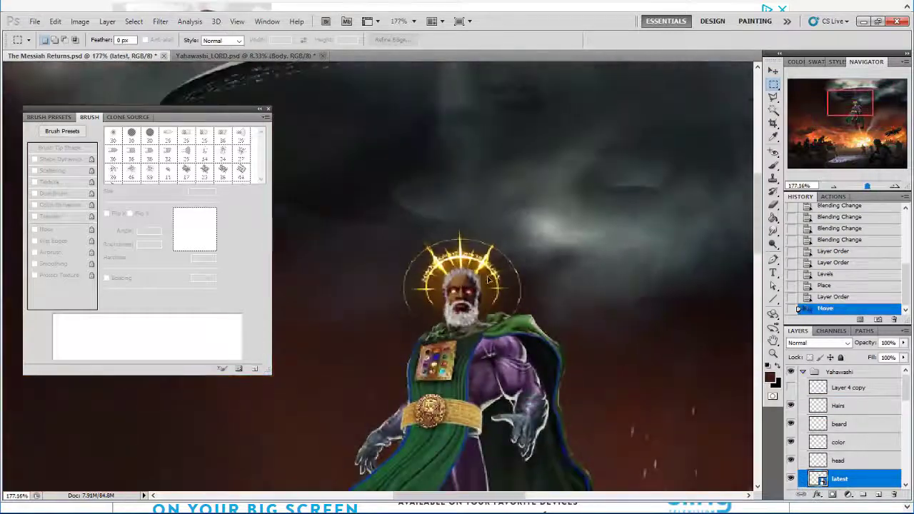
pyautogui.click(821, 344)
pyautogui.scroll(-3, 825, 346)
pyautogui.click(825, 344)
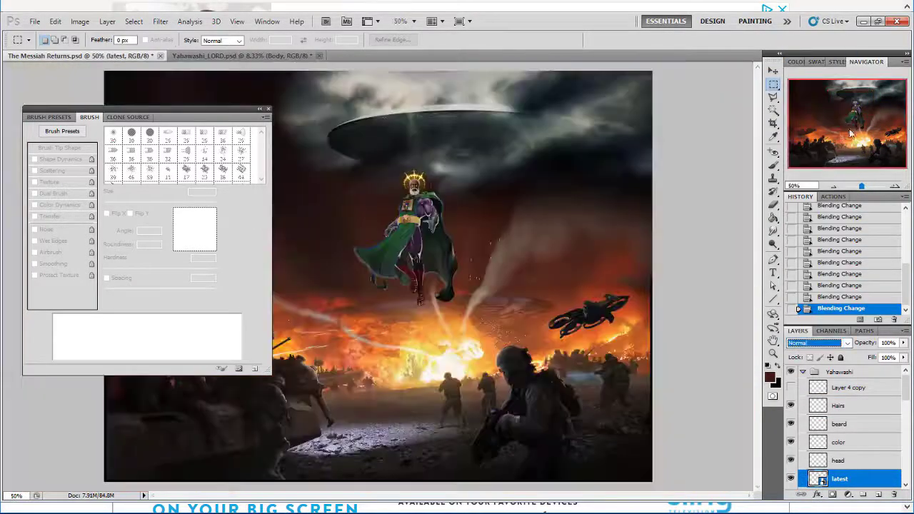
# Rename the placed halo layer as halo crown and rasterize it at 57% opacity.
pyautogui.doubleClick(846, 456)
pyautogui.press('Return')
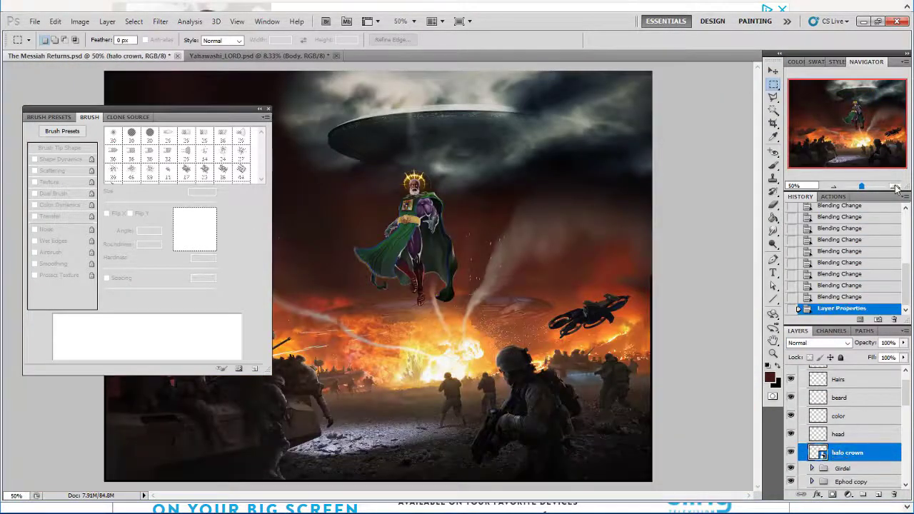
pyautogui.click(896, 187)
pyautogui.click(896, 187)
pyautogui.moveTo(850, 121); pyautogui.dragTo(849, 116)
pyautogui.click(903, 343)
pyautogui.moveTo(897, 355); pyautogui.dragTo(902, 355)
pyautogui.click(791, 453)
pyautogui.click(791, 453)
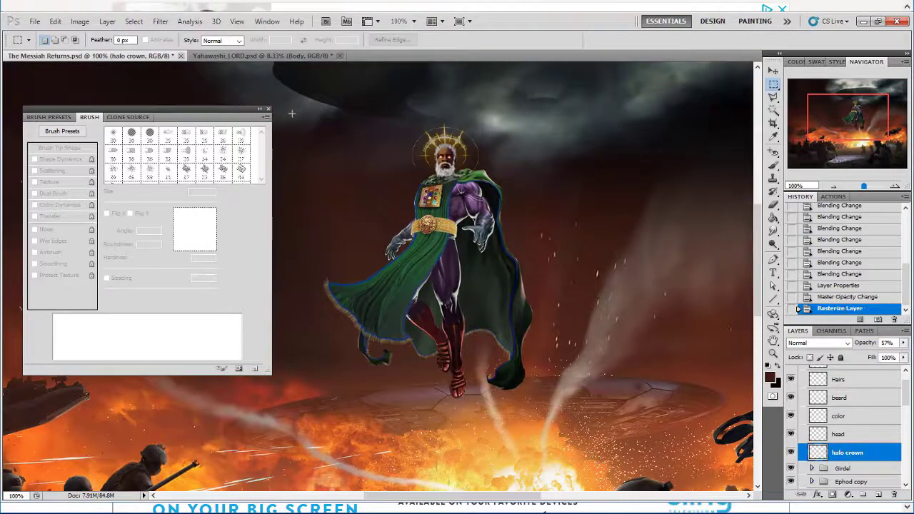
# Close the brush settings and try brush strokes over the figure's chest, undoing each one.
pyautogui.click(269, 108)
pyautogui.press('b')
pyautogui.click(433, 193)
pyautogui.hotkey('ctrl', 'z')
pyautogui.moveTo(433, 196); pyautogui.dragTo(435, 206)
pyautogui.hotkey('ctrl', 'z')
pyautogui.press('e')
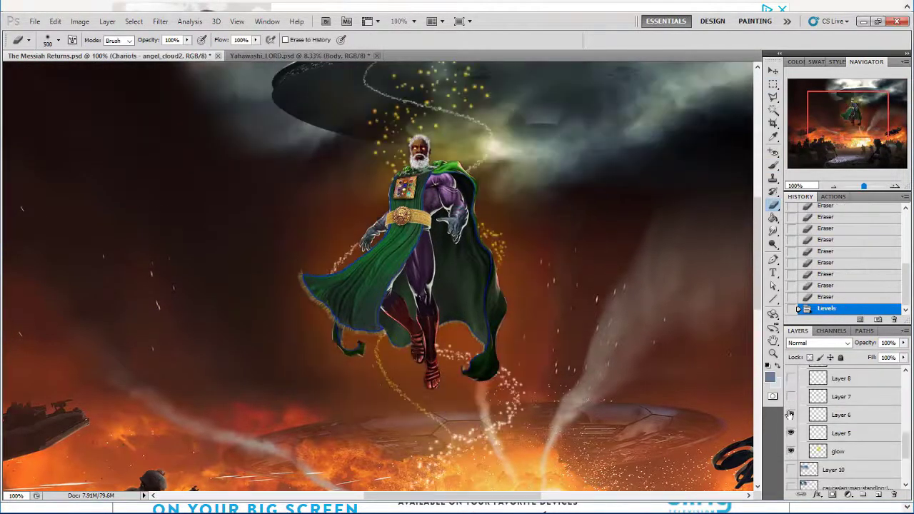
# Show Layer 7 and adjust its brightness with Levels.
pyautogui.click(791, 396)
pyautogui.click(832, 397)
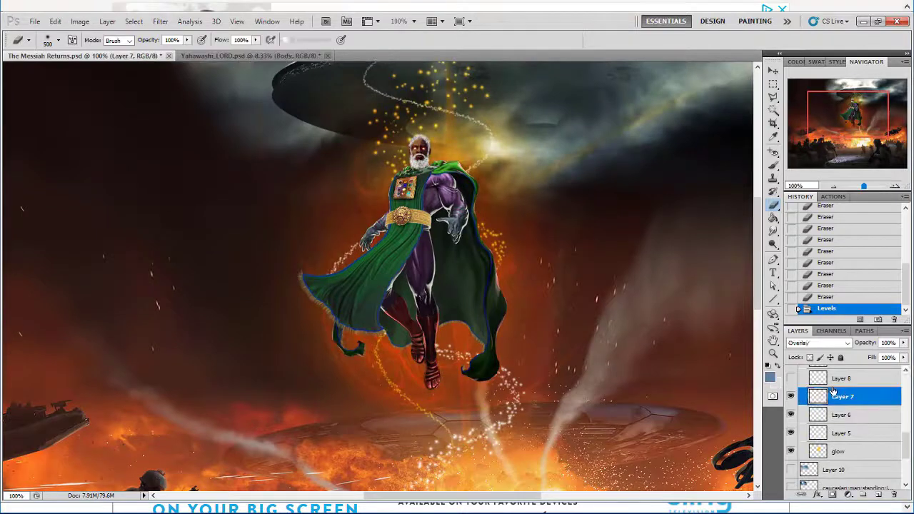
pyautogui.hotkey('ctrl', 'l')
pyautogui.click(798, 206)
pyautogui.moveTo(726, 206); pyautogui.dragTo(665, 235)
pyautogui.press('Return')
# Delete Layer 8, hide the halo Yahawah layer and Layer 6, and show Layer 10.
pyautogui.moveTo(841, 379); pyautogui.dragTo(894, 494)
pyautogui.scroll(2, 853, 421)
pyautogui.click(792, 408)
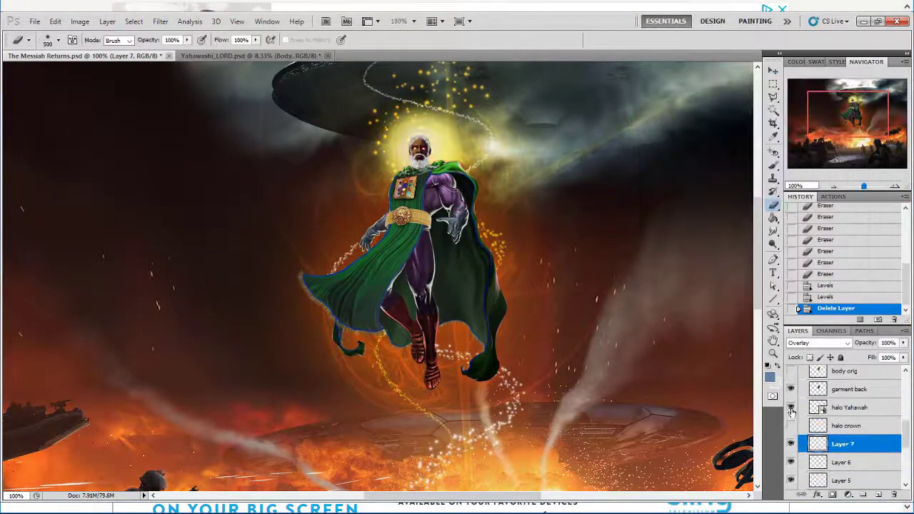
pyautogui.hotkey('ctrl', '-')
pyautogui.click(792, 407)
pyautogui.click(792, 463)
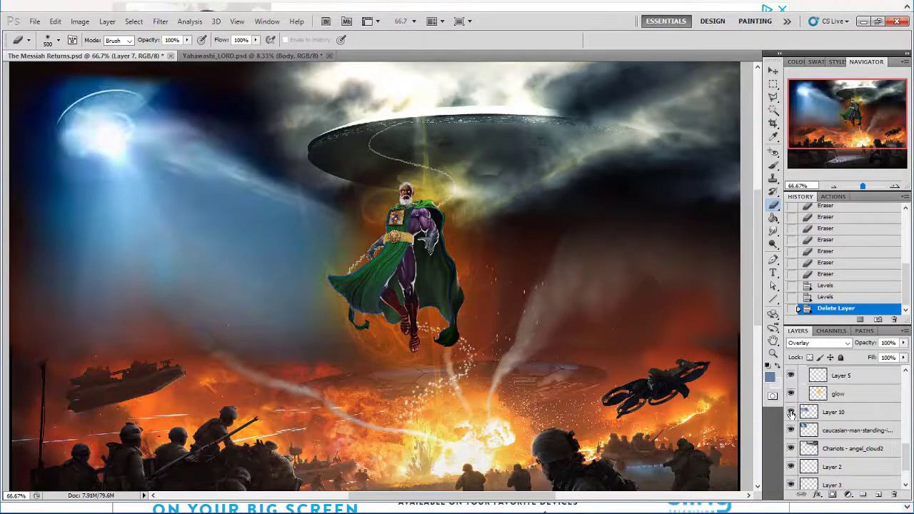
pyautogui.hotkey('ctrl', 'l')
pyautogui.moveTo(725, 207); pyautogui.dragTo(729, 211)
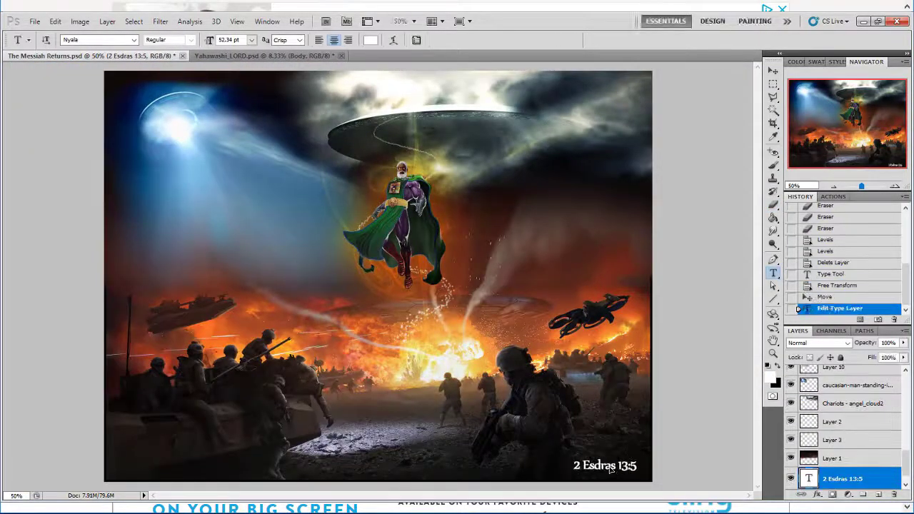
# Move the "2 Esdras 13:5" caption to the lower-left corner of the image.
pyautogui.tripleClick(610, 466)
pyautogui.hotkey('ctrl', 'Return')
pyautogui.moveTo(600, 461); pyautogui.dragTo(185, 460)
# Try different fonts on the "2 Esdras 13:5" caption, including AtlasSolid.
pyautogui.click(133, 39)
pyautogui.scroll(15, 202, 225)
pyautogui.click(179, 378)
pyautogui.press('Down')
pyautogui.press('Down')
pyautogui.press('Down')
pyautogui.press('Down')
pyautogui.press('Down')
pyautogui.press('Up')
pyautogui.press('Up')
pyautogui.press('Up')
pyautogui.press('Up')
pyautogui.press('Up')
pyautogui.press('Up')
pyautogui.press('Up')
pyautogui.press('Up')
pyautogui.press('Up')
pyautogui.press('Up')
pyautogui.press('Up')
pyautogui.press('Up')
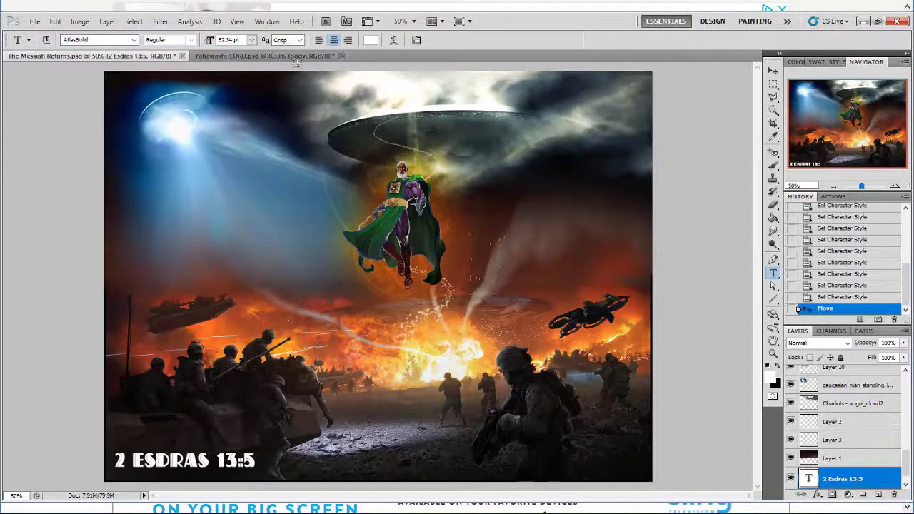
# Try further fonts on the caption, apply Felix Titling, and nudge the text slightly to the left.
pyautogui.click(112, 40)
pyautogui.press('Down')
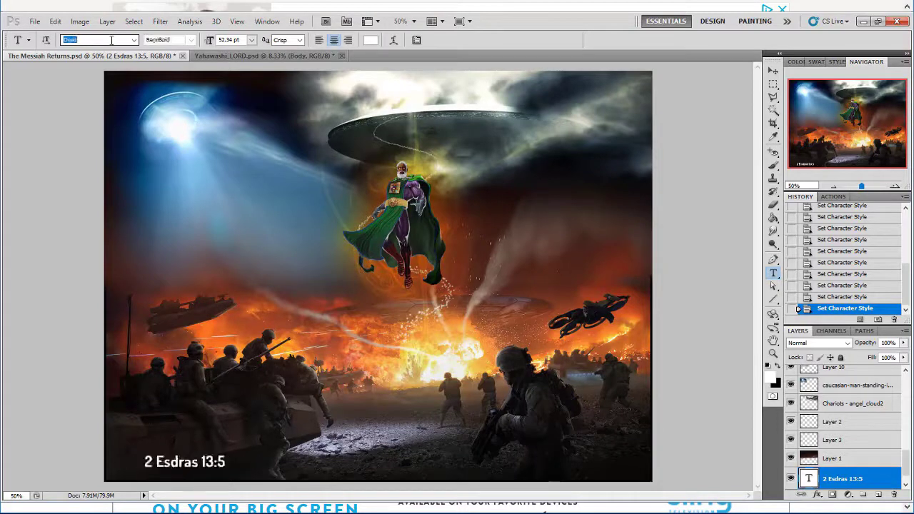
pyautogui.press('Return')
pyautogui.moveTo(191, 421); pyautogui.dragTo(182, 420)
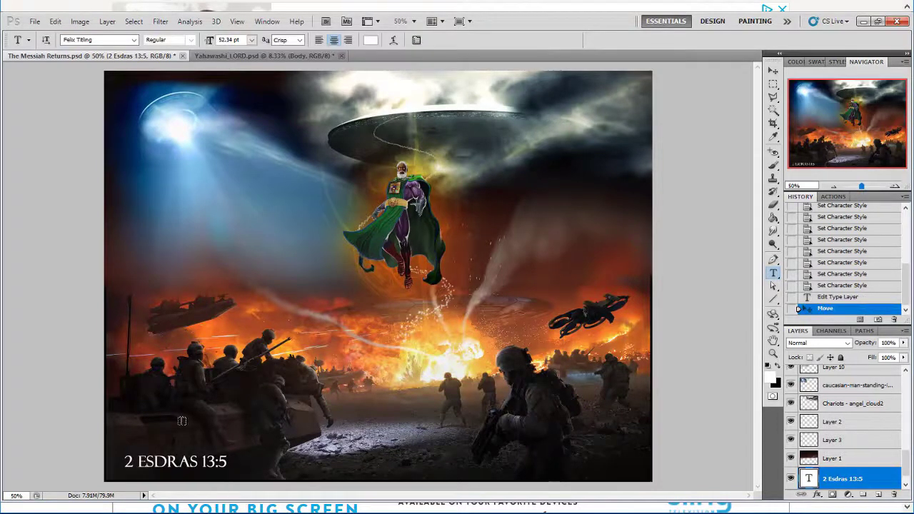
# Set the caption's font to Franklin Gothic Medium and nudge the text slightly to the left.
pyautogui.click(100, 40)
pyautogui.press('Down')
pyautogui.press('Down')
pyautogui.press('Down')
pyautogui.press('Down')
pyautogui.press('Down')
pyautogui.press('Down')
pyautogui.press('Down')
pyautogui.press('Down')
pyautogui.press('Down')
pyautogui.press('Down')
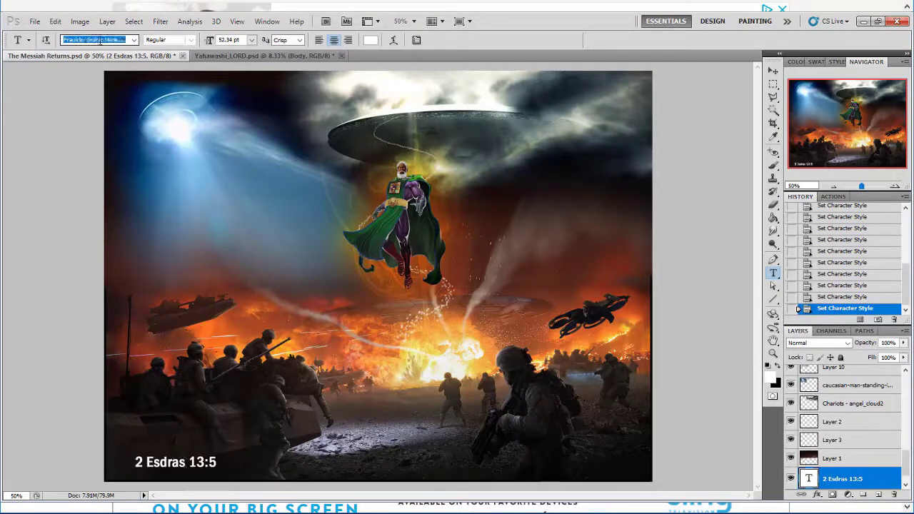
pyautogui.press('Return')
pyautogui.moveTo(470, 245); pyautogui.dragTo(460, 245)
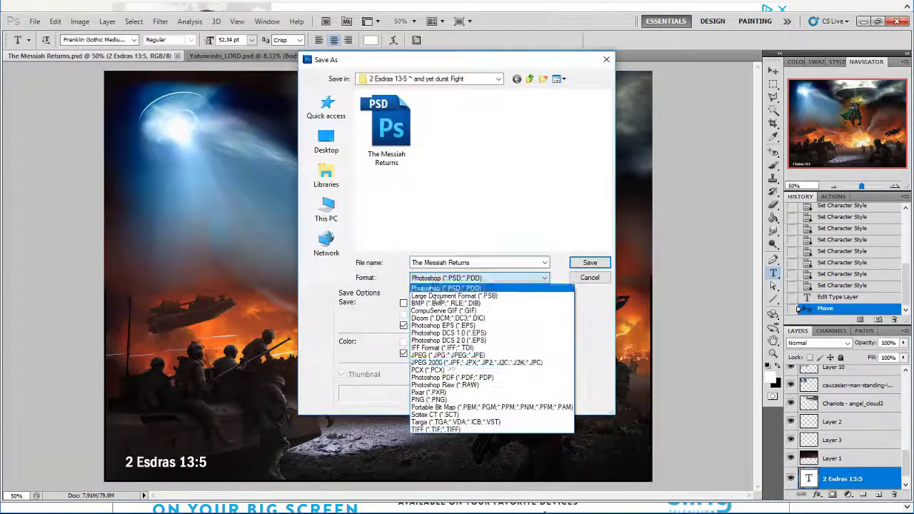
# Save a JPEG copy of the composite as The Messiah Returns.jpg at Maximum quality.
pyautogui.click(443, 343)
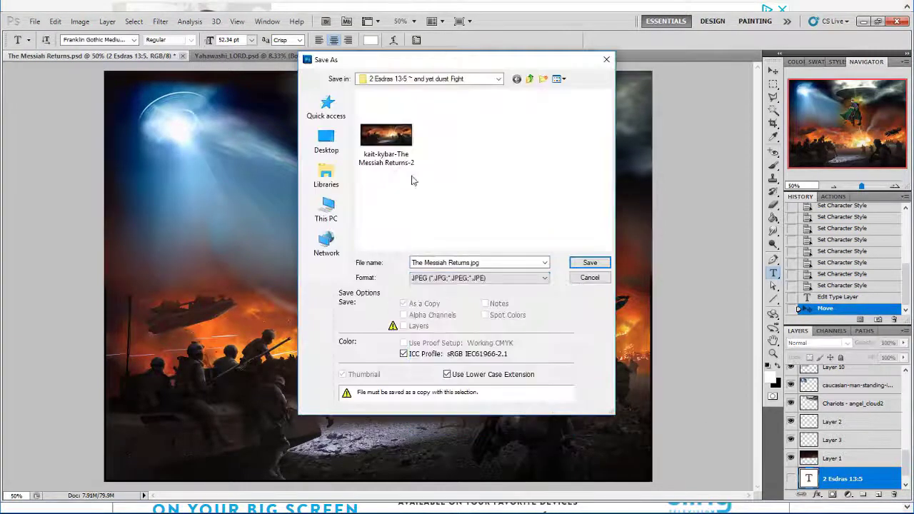
pyautogui.click(590, 262)
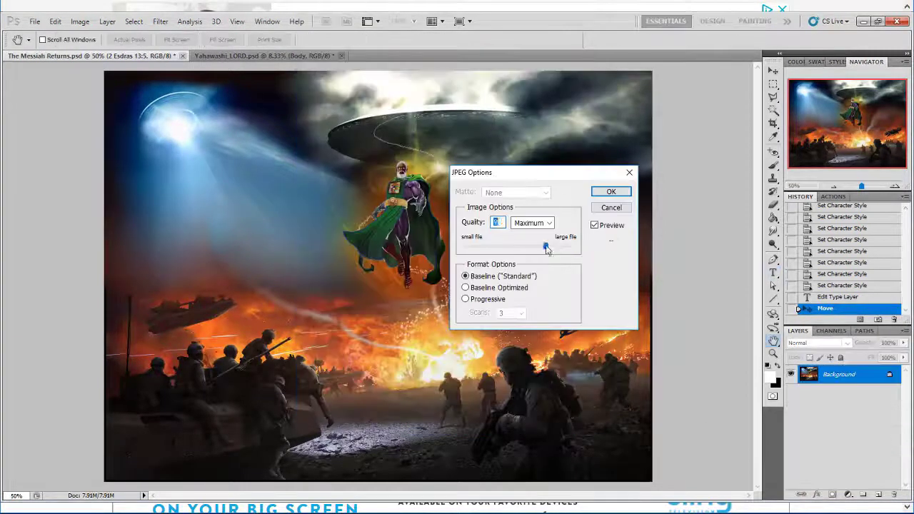
pyautogui.press('Return')
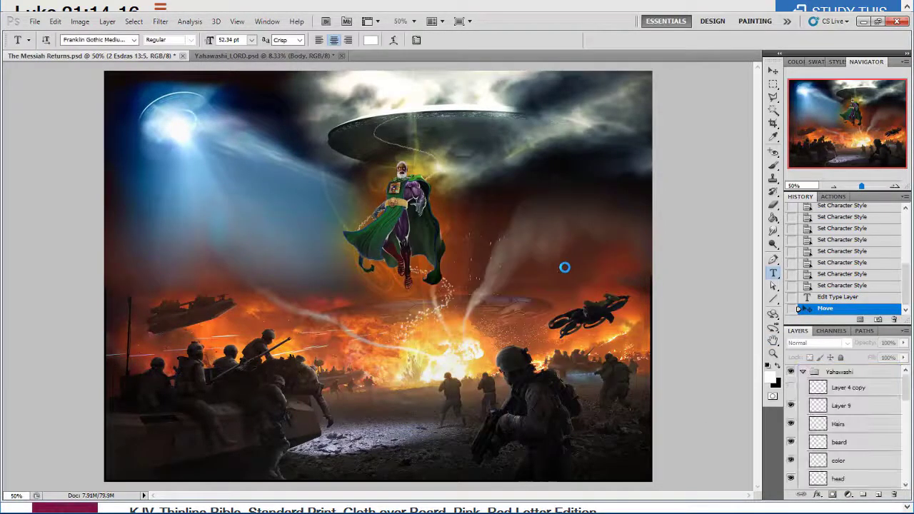
# Move the "2 Esdras 13:5" text layer above the Yahawashi group and collapse the group.
pyautogui.scroll(-5, 847, 422)
pyautogui.moveTo(845, 479); pyautogui.dragTo(836, 373)
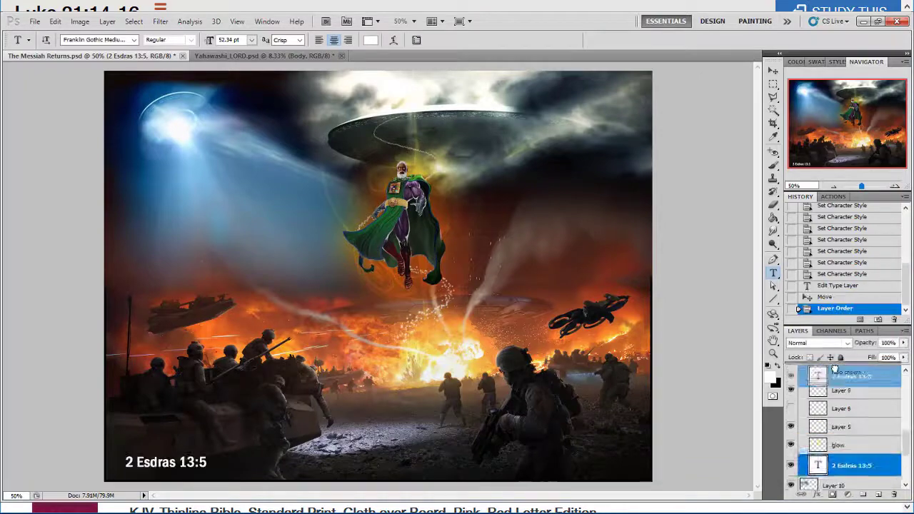
pyautogui.click(803, 394)
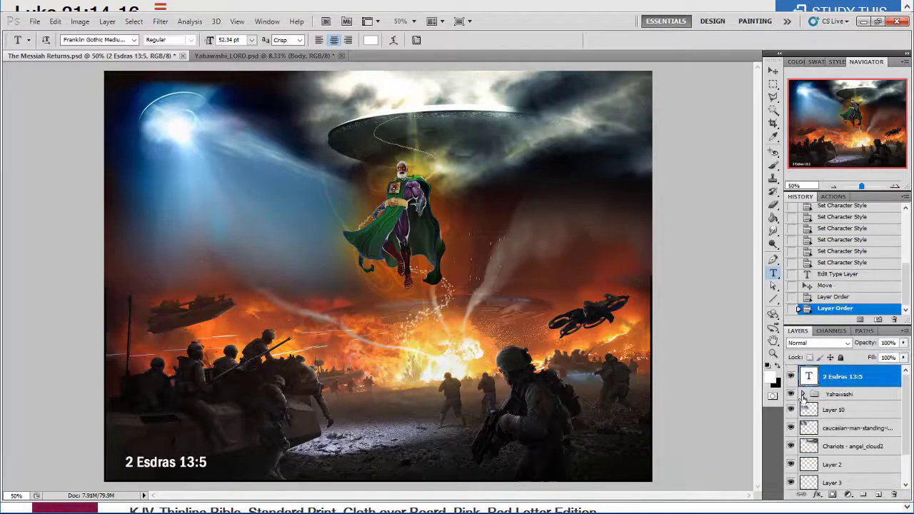
# Open Yahawashi-Revelation-Poster.psd beside the composite and copy its Wording group into the sky of the battle scene.
pyautogui.click(221, 59)
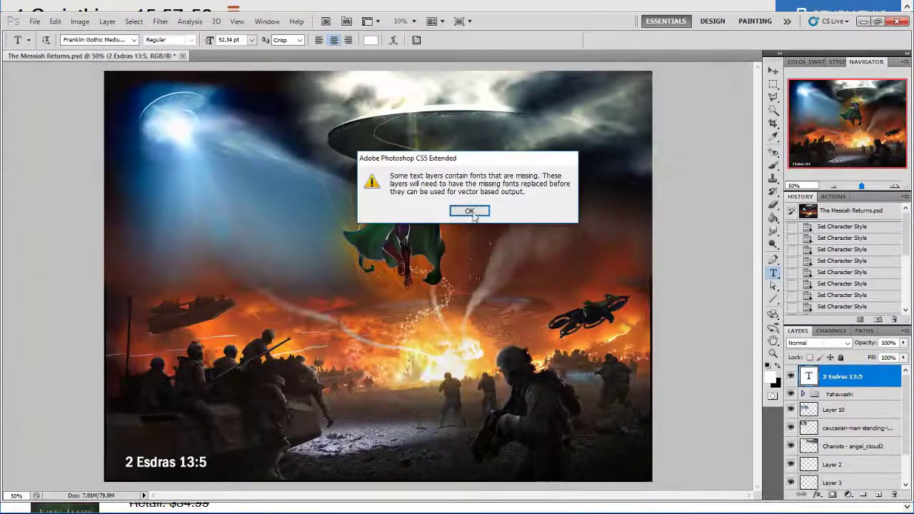
pyautogui.click(475, 217)
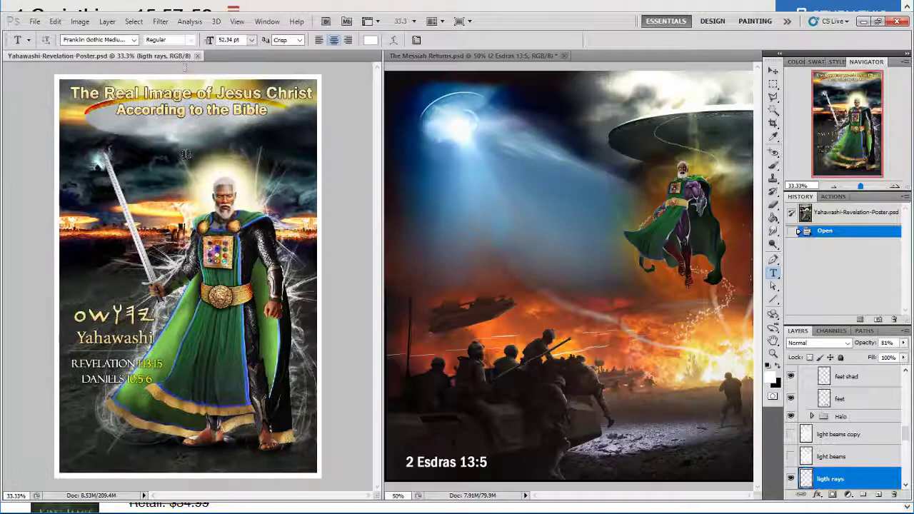
pyautogui.moveTo(835, 372); pyautogui.dragTo(494, 463)
pyautogui.scroll(-3, 855, 420)
pyautogui.moveTo(494, 428); pyautogui.dragTo(532, 184)
# Delete two unneeded layers from the copied wording in the battle scene.
pyautogui.click(855, 433)
pyautogui.keyDown('shift'); pyautogui.click(855, 453); pyautogui.keyUp('shift')
pyautogui.press('Delete')
pyautogui.hotkey('ctrl', '0')
# Add a third verse line reading "2 Esdras 13-5" below the Daniels reference and delete the old caption layer.
pyautogui.click(494, 261)
pyautogui.keyDown('shift'); pyautogui.click(855, 474); pyautogui.keyUp('shift')
pyautogui.moveTo(493, 261); pyautogui.dragTo(487, 267)
pyautogui.click(492, 256)
pyautogui.tripleClick(487, 267)
pyautogui.write('2 Esdras 13-5')
pyautogui.click(855, 474)
pyautogui.press('Delete')
# Add a 3 px outside stroke in #634c24 to the Yahawashi text and paste its layer style onto the ancient-script text above.
pyautogui.scroll(3, 467, 224)
pyautogui.click(490, 221)
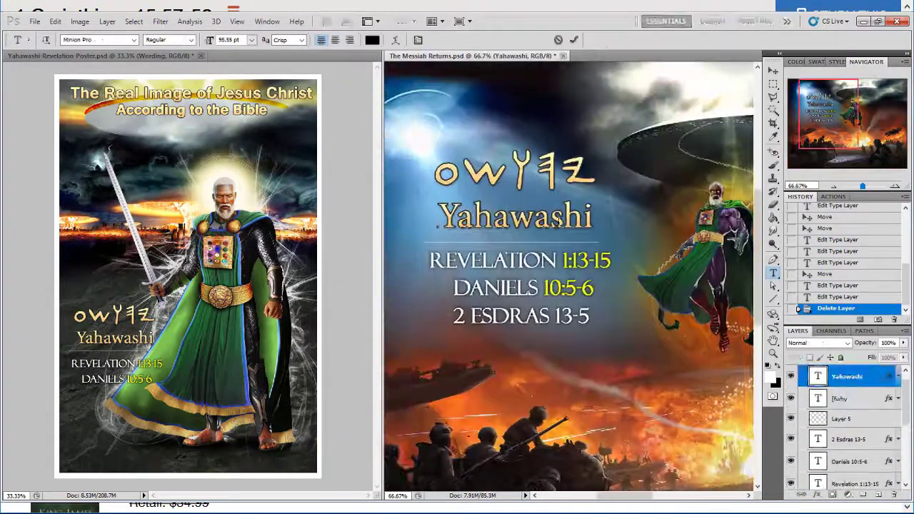
pyautogui.doubleClick(875, 377)
pyautogui.click(67, 332)
pyautogui.click(210, 198)
pyautogui.click(197, 208)
pyautogui.click(172, 258)
pyautogui.click(805, 452)
pyautogui.click(741, 404)
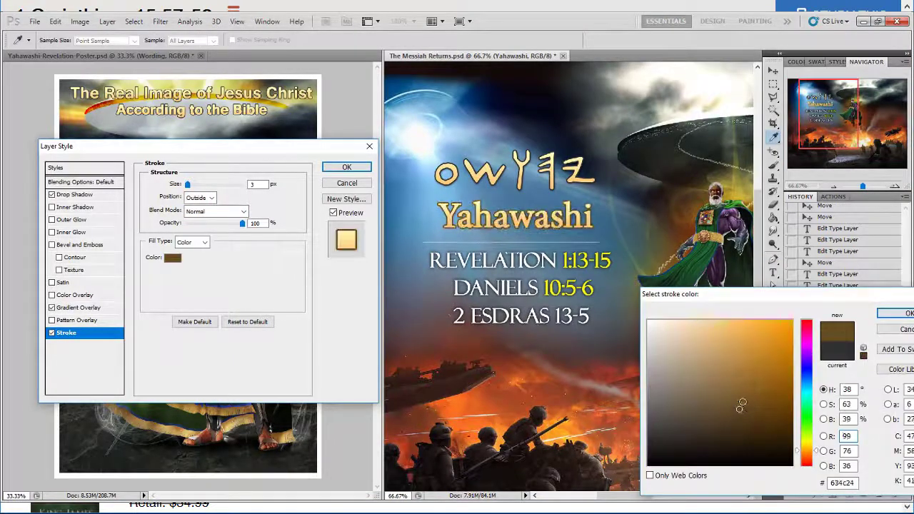
pyautogui.click(884, 315)
pyautogui.click(346, 166)
pyautogui.rightClick(843, 400)
pyautogui.click(829, 381)
# Recolour the chapter and verse numbers of all three references orange and change "13-5" to "13:5".
pyautogui.moveTo(611, 261); pyautogui.dragTo(563, 260)
pyautogui.click(771, 377)
pyautogui.click(884, 315)
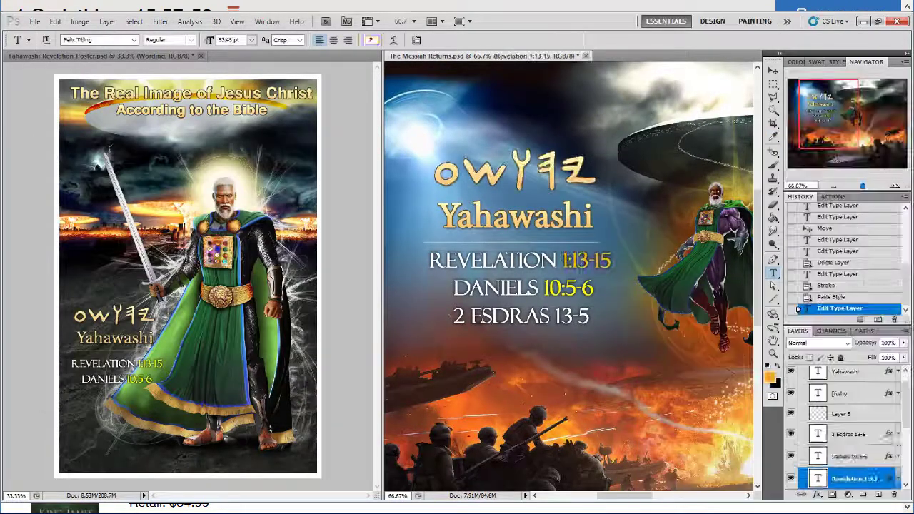
pyautogui.moveTo(594, 288); pyautogui.dragTo(544, 288)
pyautogui.hotkey('alt', 'BackSpace')
pyautogui.write(':')
pyautogui.moveTo(582, 317); pyautogui.dragTo(558, 316)
pyautogui.hotkey('alt', 'BackSpace')
pyautogui.hotkey('ctrl', 'Return')
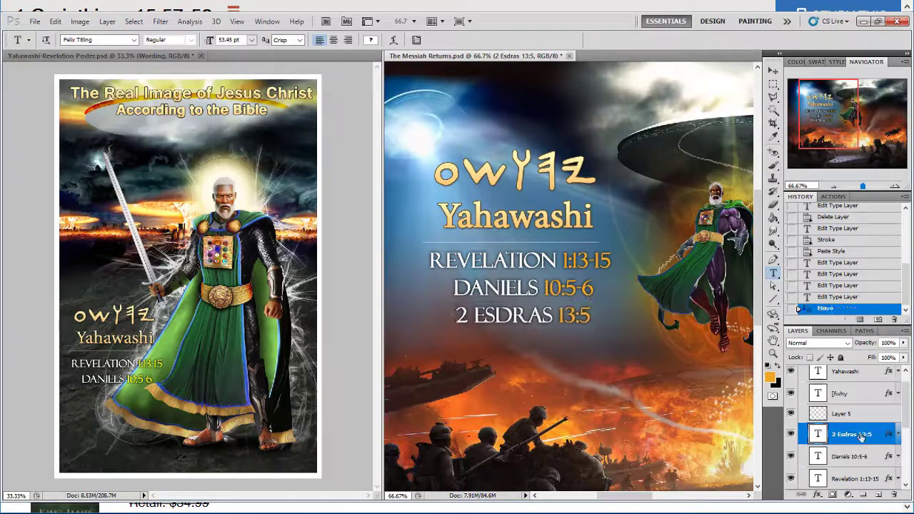
# Scale down the three verse reference lines together.
pyautogui.keyDown('shift'); pyautogui.click(858, 479); pyautogui.keyUp('shift')
pyautogui.hotkey('ctrl', 't')
pyautogui.moveTo(611, 325); pyautogui.dragTo(525, 279)
pyautogui.press('Return')
# Collapse the Wording group and shift it slightly within the sky beside the figure.
pyautogui.hotkey('ctrl', '-')
pyautogui.hotkey('ctrl', '-')
pyautogui.click(803, 372)
pyautogui.moveTo(520, 221); pyautogui.dragTo(522, 232)
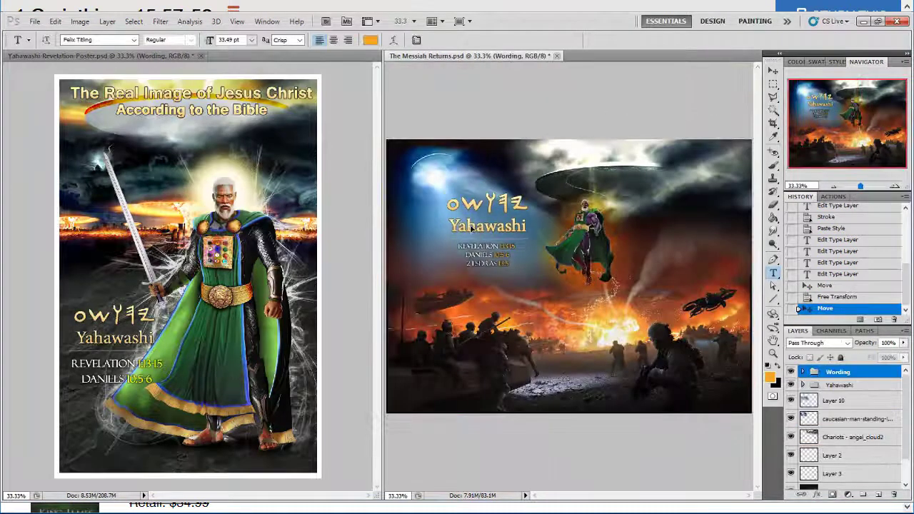
# Save the finished composite with its wording as a JPEG copy.
pyautogui.hotkey('ctrl', 'shift', 's')
pyautogui.click(479, 278)
pyautogui.click(457, 351)
pyautogui.click(484, 264)
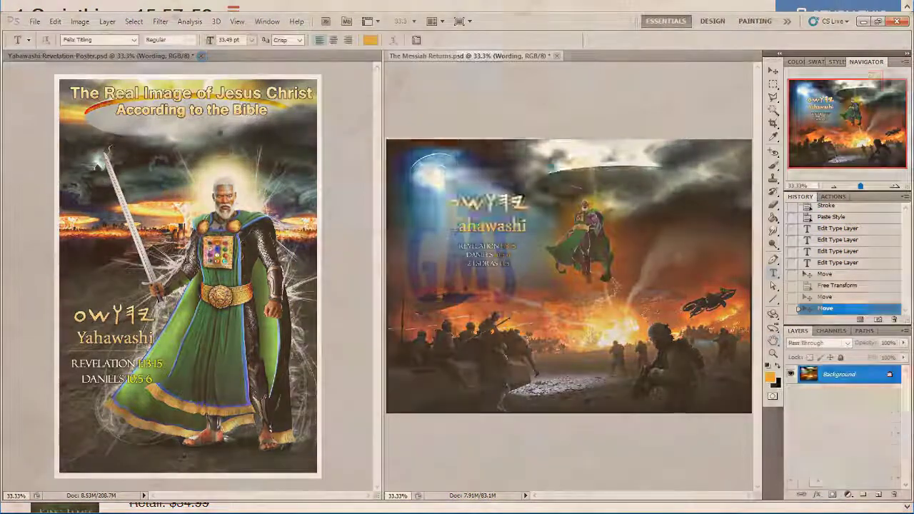